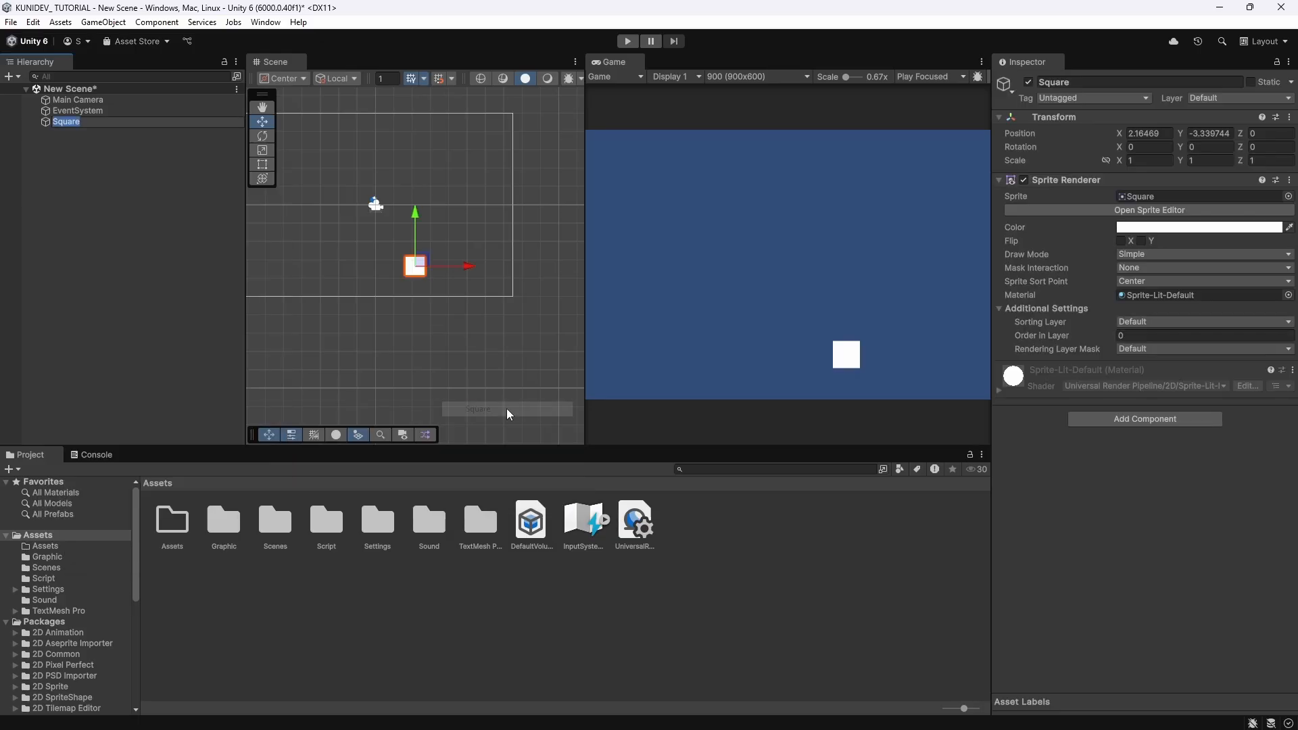
Assign the Slimer_002 graphic as the square's sprite and enlarge it to a scale of about 3.16 by 3.19 near the scene's centre
{"action": "left_click", "coordinate": [46, 557]}
{"action": "left_click_drag", "start_coordinate": [386, 524], "coordinate": [428, 169]}
{"action": "key", "text": "t"}
{"action": "mouse_move", "coordinate": [400, 198]}
{"action": "left_mouse_down"}
{"action": "mouse_move", "coordinate": [370, 202]}
{"action": "mouse_move", "coordinate": [382, 200]}
{"action": "left_mouse_up"}
Rename the Square object as Slimer
{"action": "left_click", "coordinate": [69, 121]}
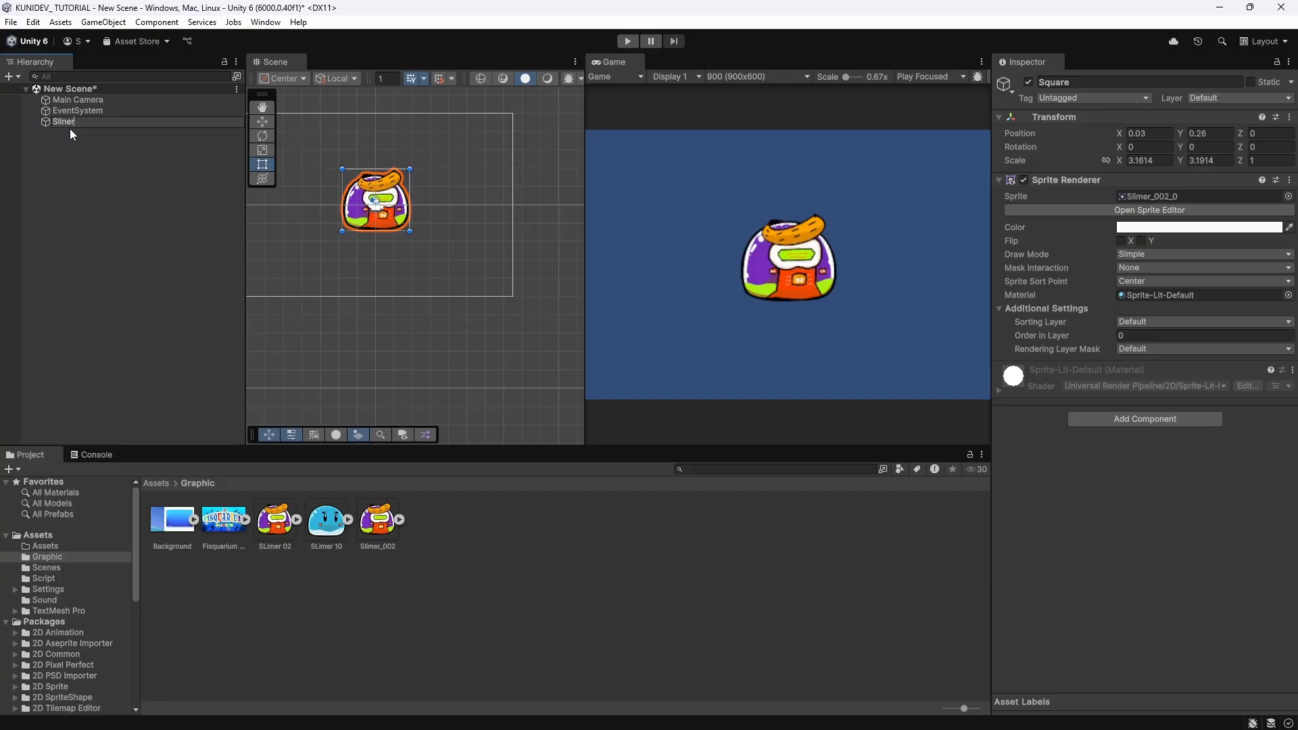
{"action": "type", "text": "Slimer"}
{"action": "key", "text": "Return"}
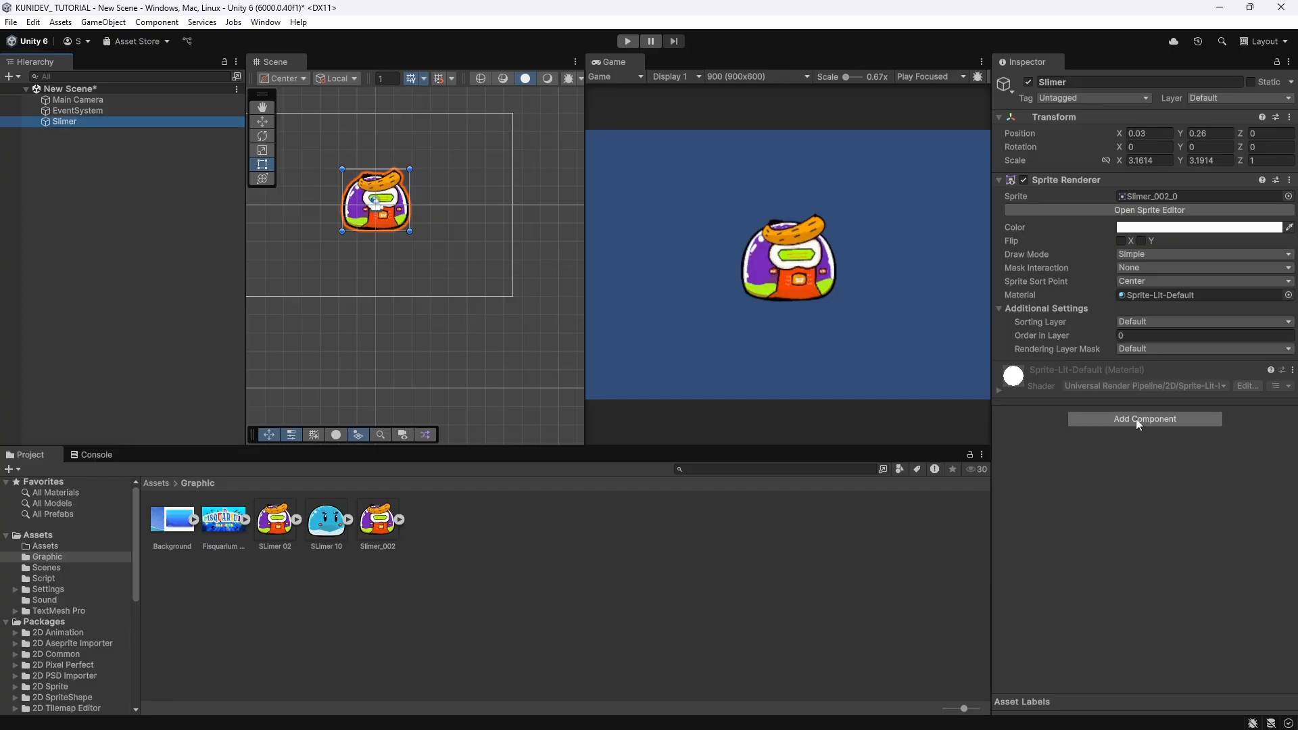
Add a Box Collider 2D component to the Slimer object
{"action": "left_click", "coordinate": [1135, 418]}
{"action": "type", "text": "rigi"}
{"action": "type", "text": "box"}
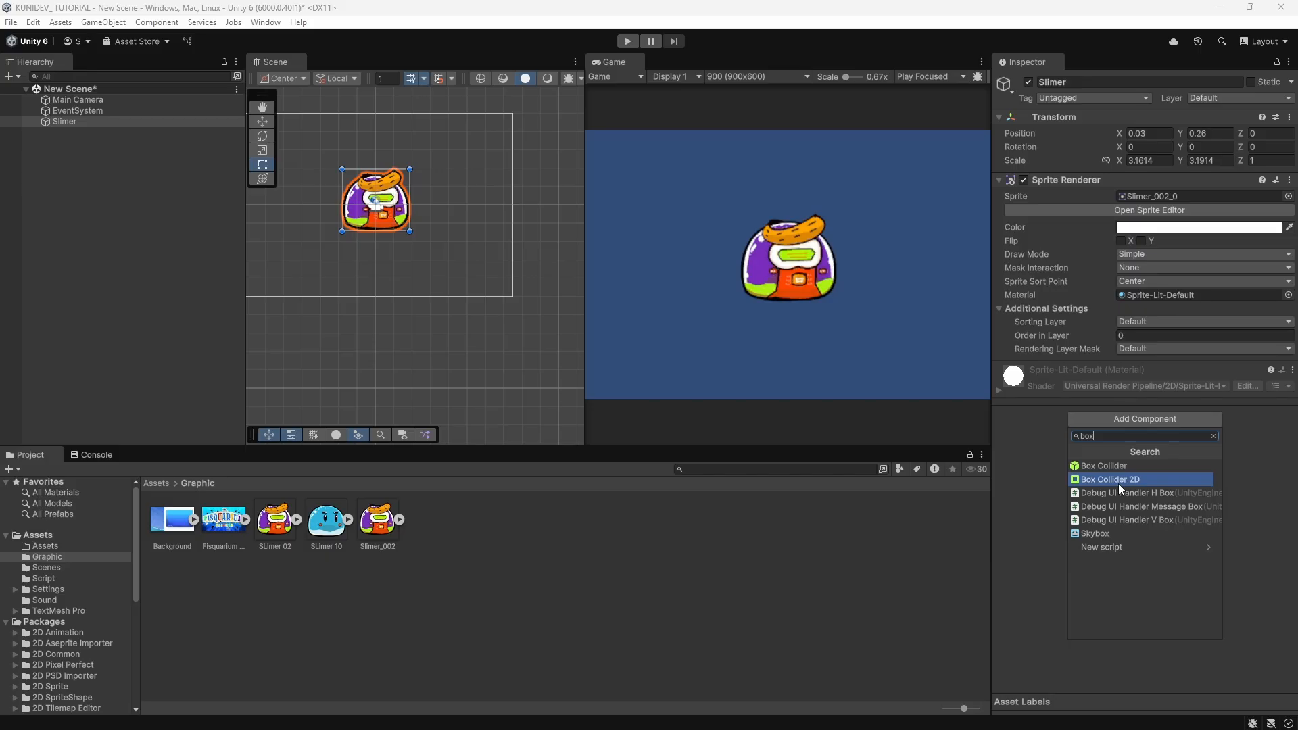
{"action": "left_click", "coordinate": [1119, 482]}
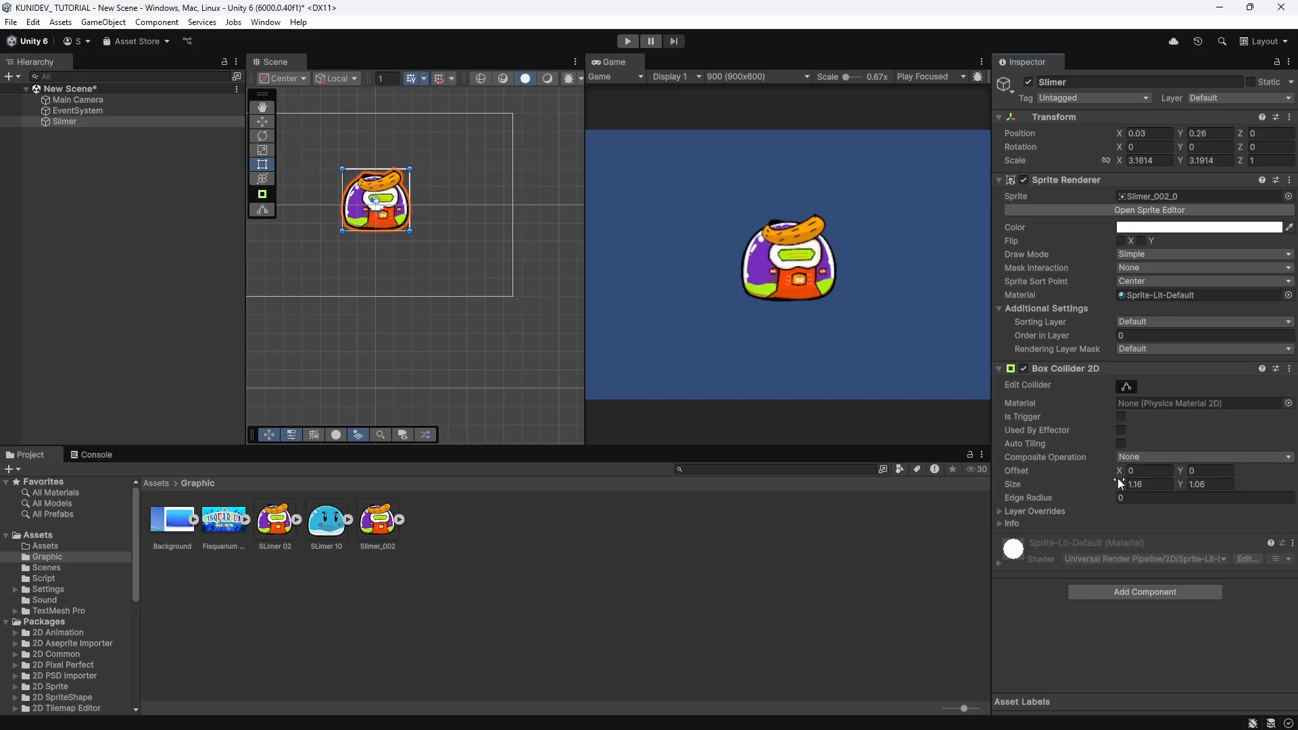
Resize Slimer's box collider to about 1.77 by 1.49 so it surrounds the sprite with a small margin
{"action": "left_click", "coordinate": [1126, 387]}
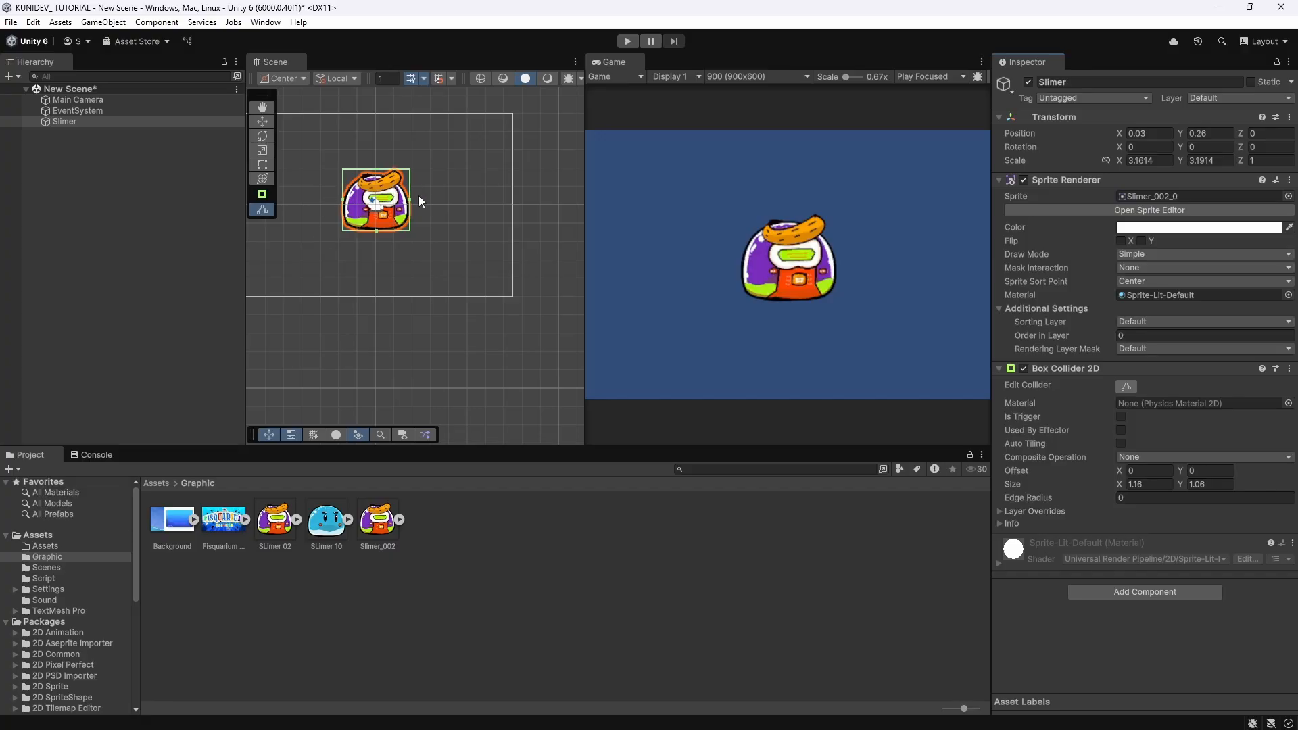
{"action": "left_click_drag", "start_coordinate": [411, 206], "coordinate": [376, 249]}
{"action": "left_click_drag", "start_coordinate": [342, 209], "coordinate": [319, 209]}
{"action": "left_click_drag", "start_coordinate": [378, 169], "coordinate": [380, 132]}
{"action": "mouse_move", "coordinate": [436, 192]}
{"action": "left_mouse_down"}
{"action": "mouse_move", "coordinate": [419, 192]}
{"action": "mouse_move", "coordinate": [430, 192]}
{"action": "left_mouse_up"}
{"action": "left_click_drag", "start_coordinate": [320, 190], "coordinate": [332, 192]}
{"action": "left_click_drag", "start_coordinate": [380, 134], "coordinate": [381, 162]}
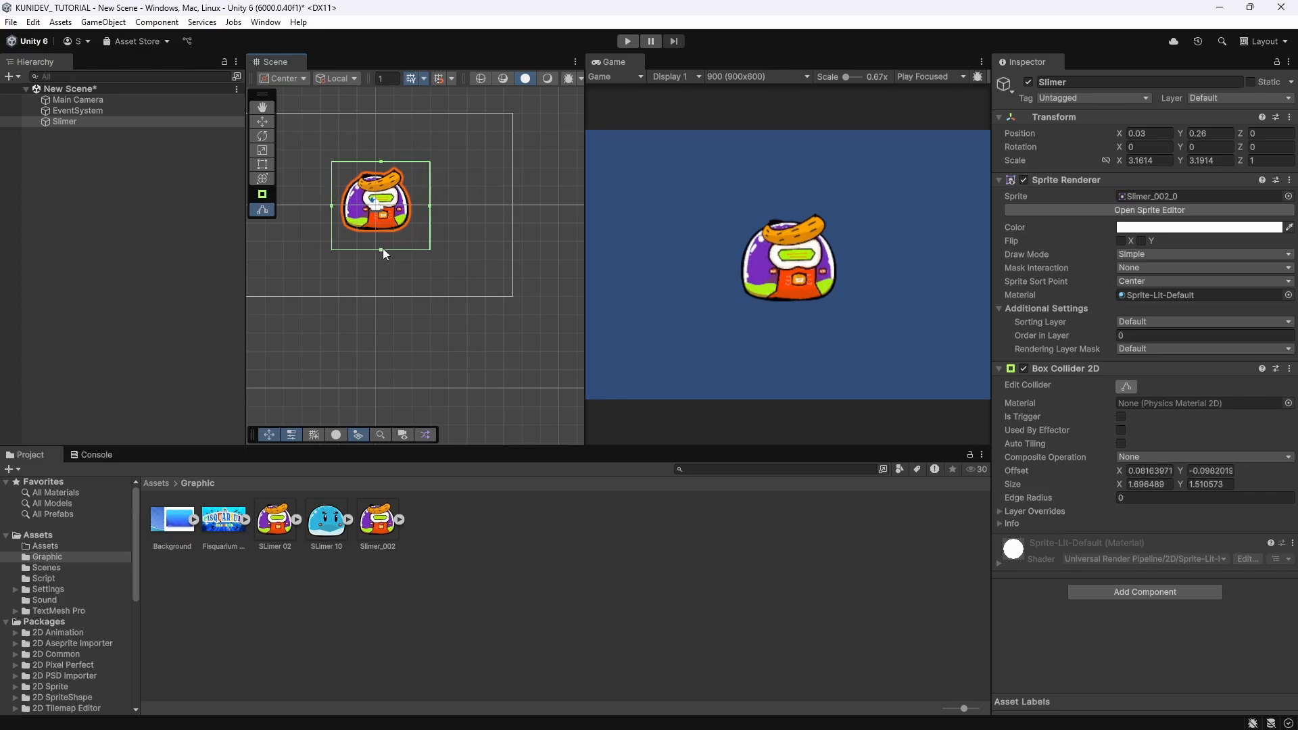
{"action": "left_click_drag", "start_coordinate": [382, 249], "coordinate": [416, 198]}
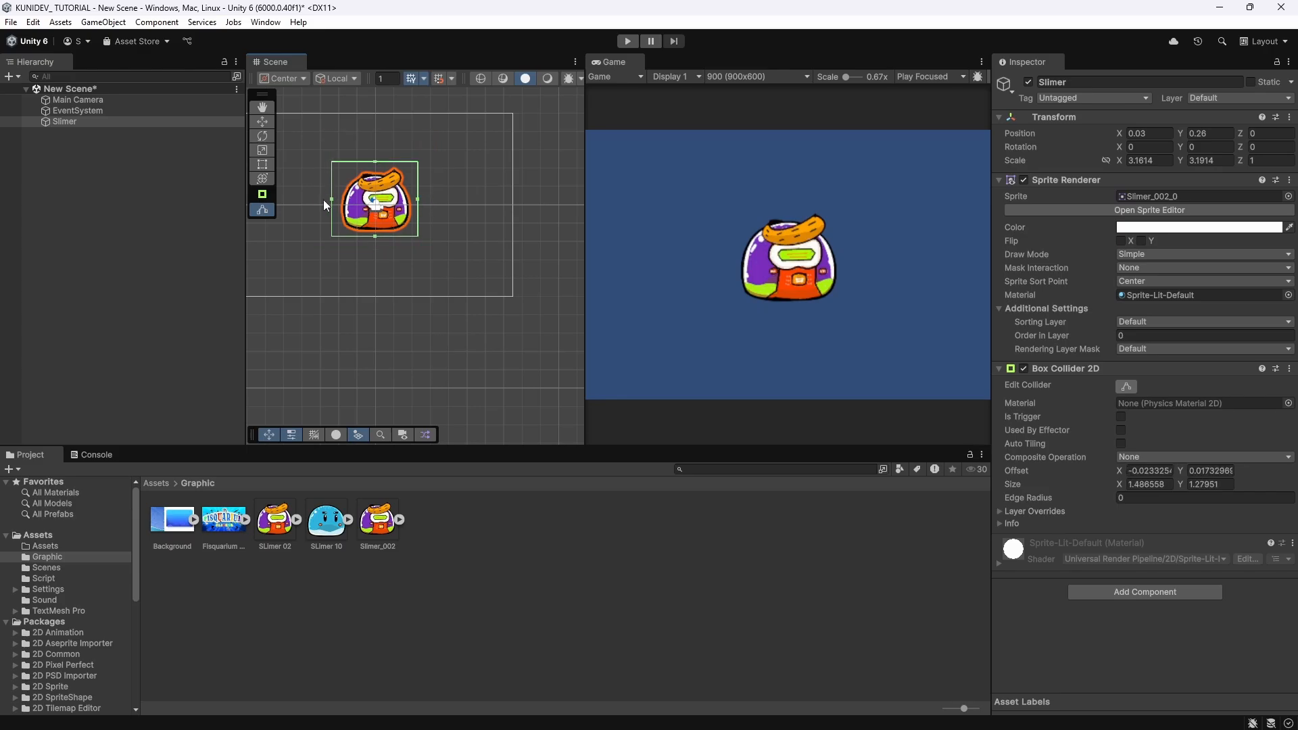
{"action": "left_click_drag", "start_coordinate": [331, 200], "coordinate": [323, 197]}
{"action": "left_click_drag", "start_coordinate": [371, 236], "coordinate": [382, 248]}
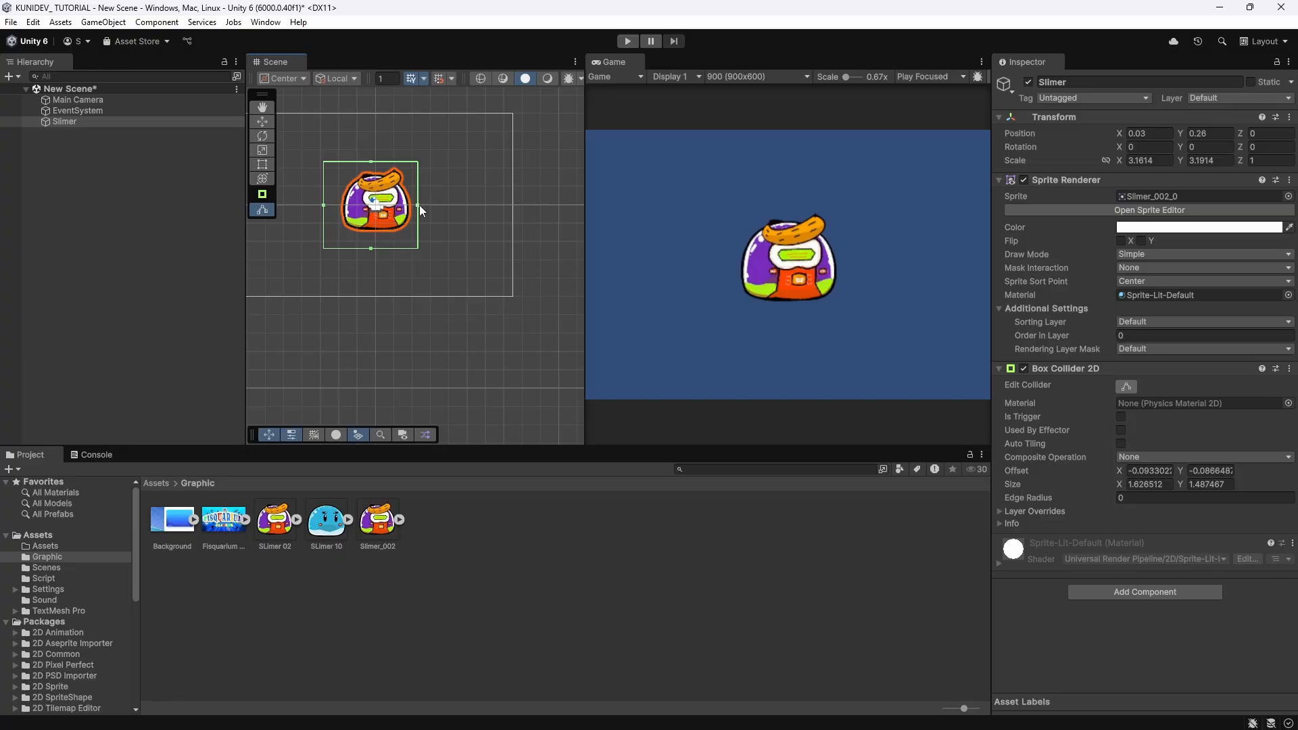
{"action": "left_click_drag", "start_coordinate": [419, 205], "coordinate": [427, 205]}
Try to add a non-2D Capsule Collider component to Slimer
{"action": "left_click", "coordinate": [1106, 594]}
{"action": "type", "text": "coll"}
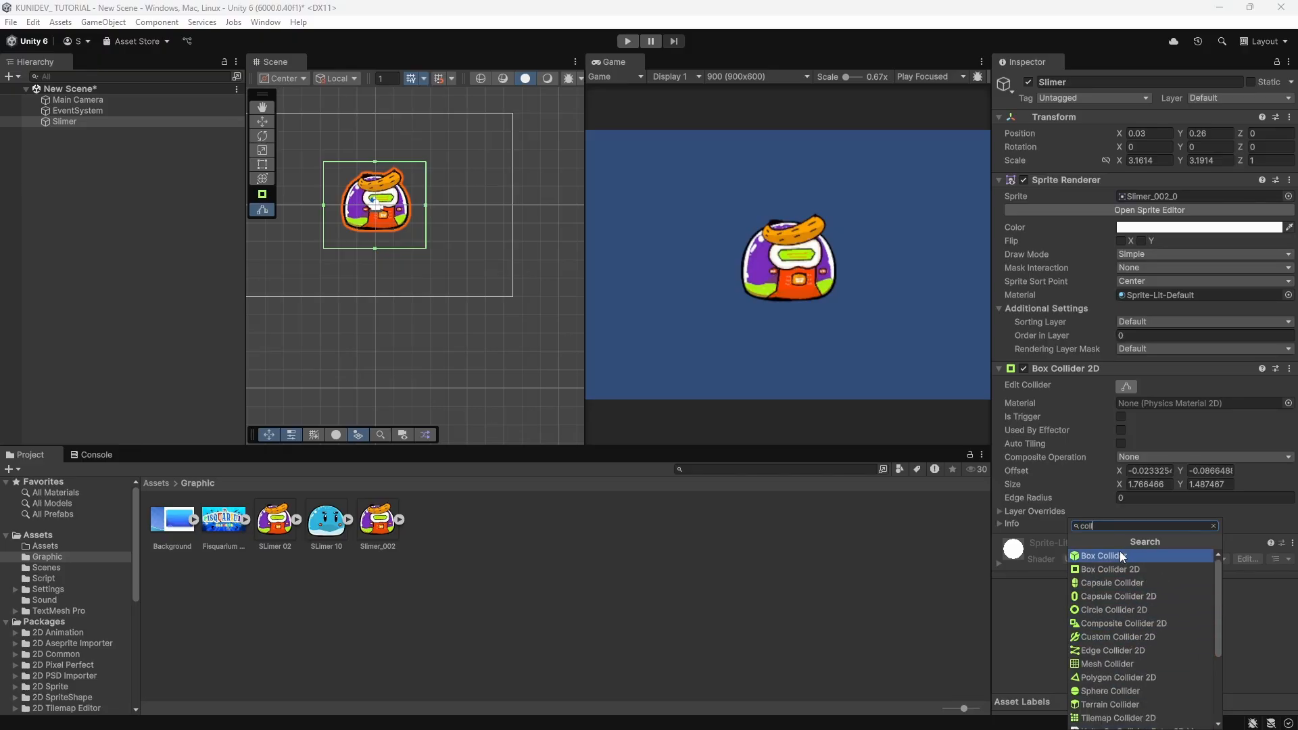
{"action": "left_click", "coordinate": [1137, 582]}
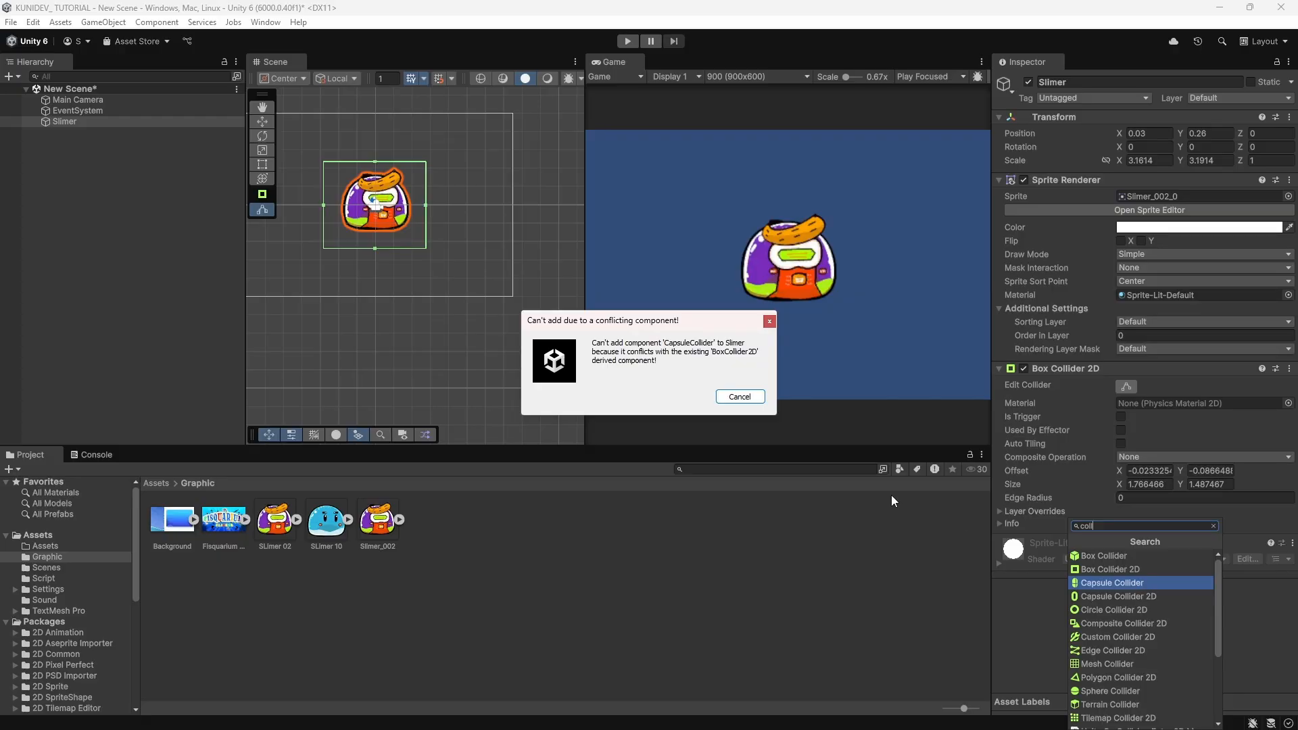
{"action": "left_click", "coordinate": [770, 322]}
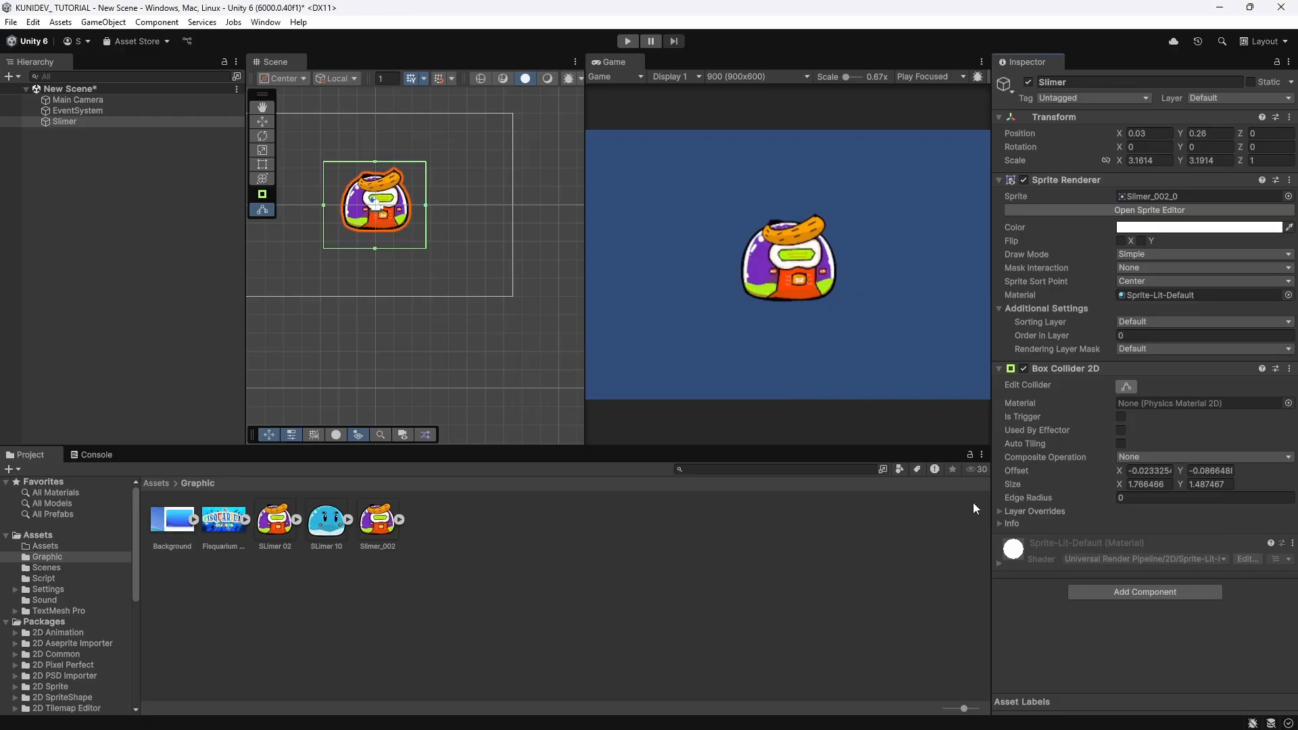
Add a Capsule Collider 2D to Slimer and stretch it to about 1.21 by 2.78
{"action": "left_click", "coordinate": [1143, 598]}
{"action": "left_click", "coordinate": [1142, 594]}
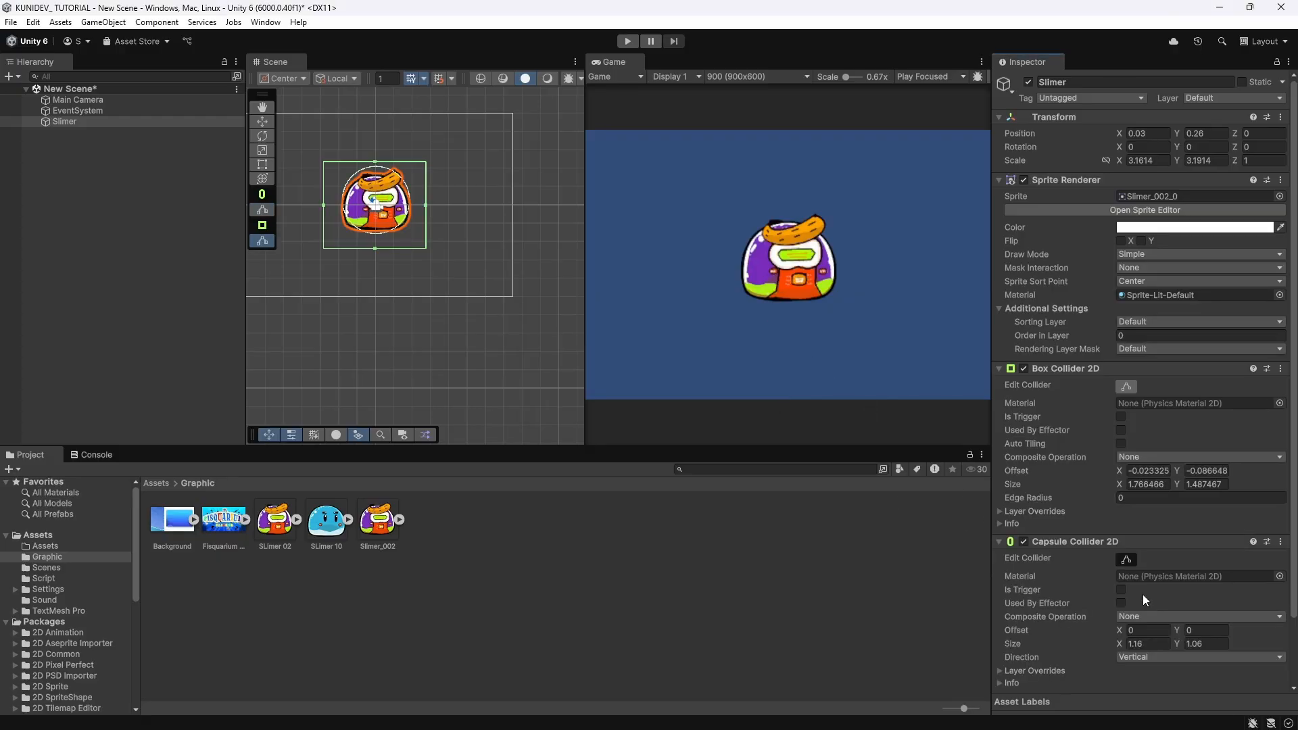
{"action": "left_click", "coordinate": [1126, 559]}
{"action": "left_click_drag", "start_coordinate": [376, 235], "coordinate": [380, 286]}
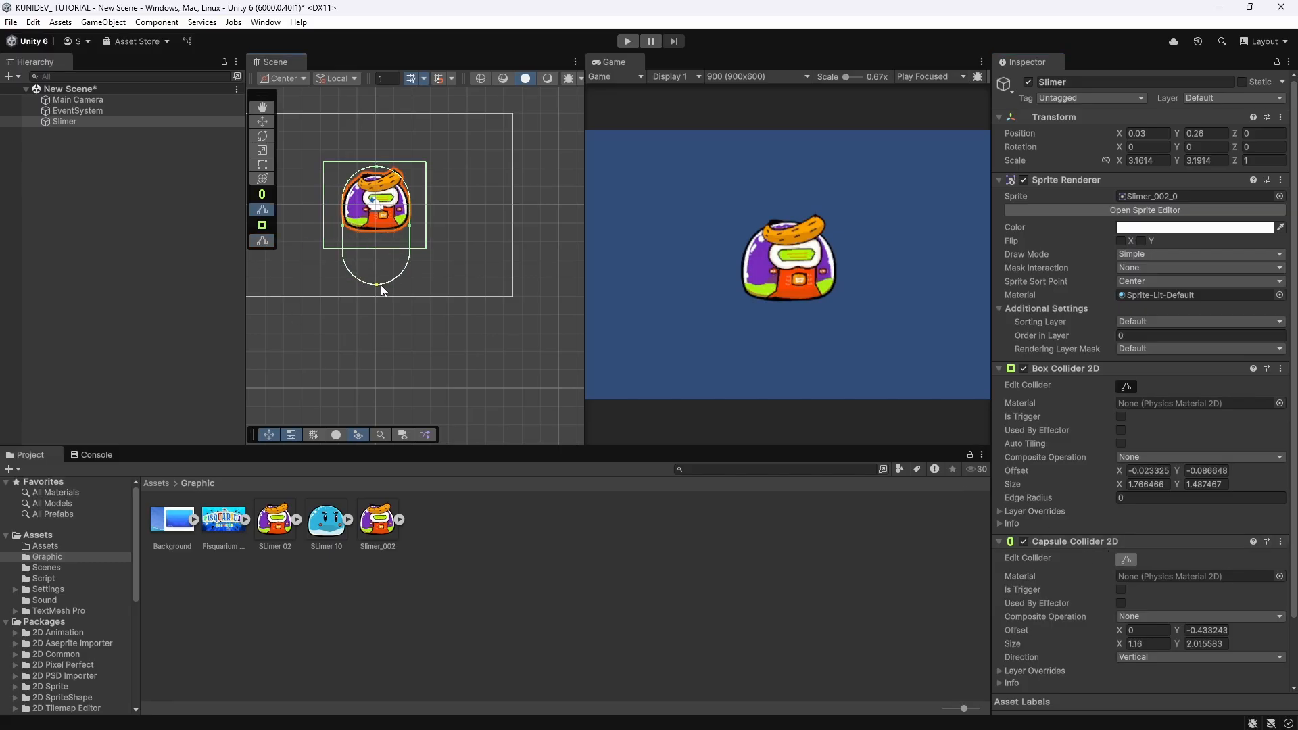
{"action": "left_click_drag", "start_coordinate": [376, 166], "coordinate": [376, 124]}
{"action": "left_click_drag", "start_coordinate": [410, 203], "coordinate": [341, 203]}
Browse the other available collider types and remove the Capsule Collider 2D from Slimer
{"action": "scroll", "coordinate": [1084, 589], "scroll_direction": "down", "scroll_amount": 3}
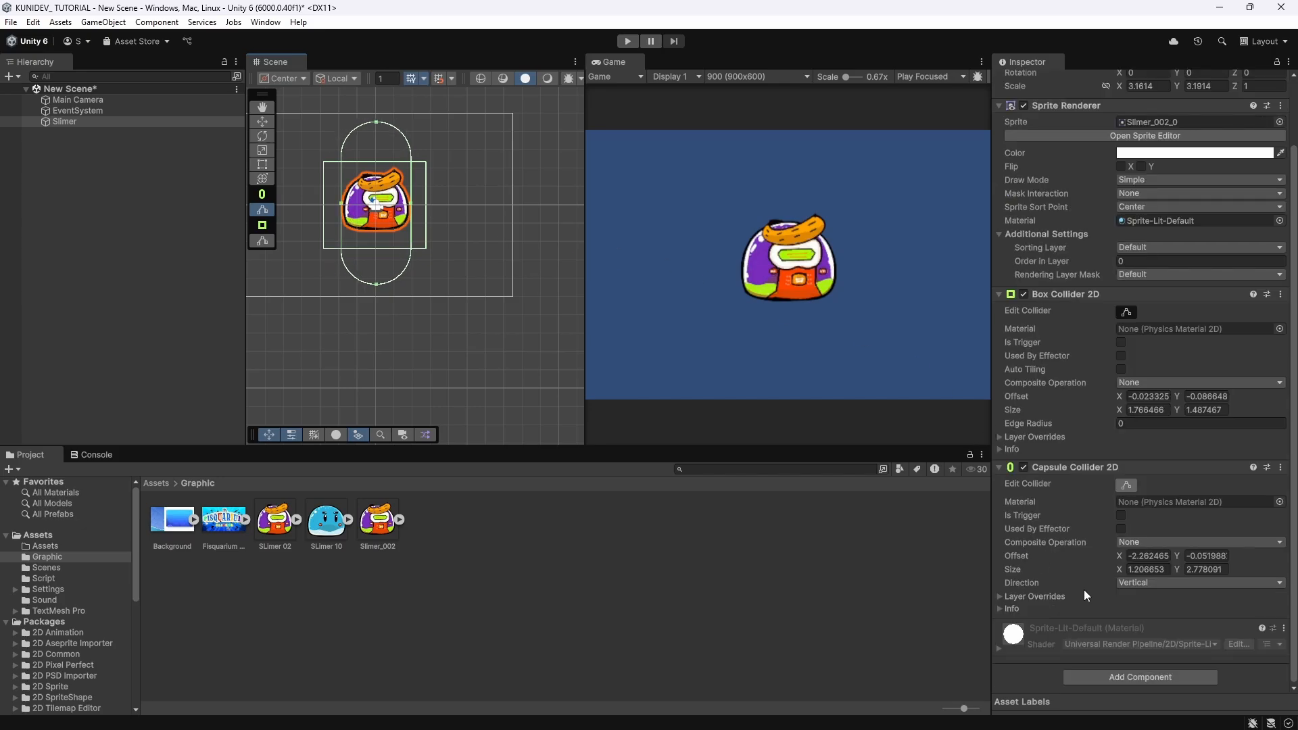
{"action": "left_click", "coordinate": [1143, 679]}
{"action": "scroll", "coordinate": [1109, 634], "scroll_direction": "down", "scroll_amount": 3}
{"action": "scroll", "coordinate": [1109, 636], "scroll_direction": "up", "scroll_amount": 3}
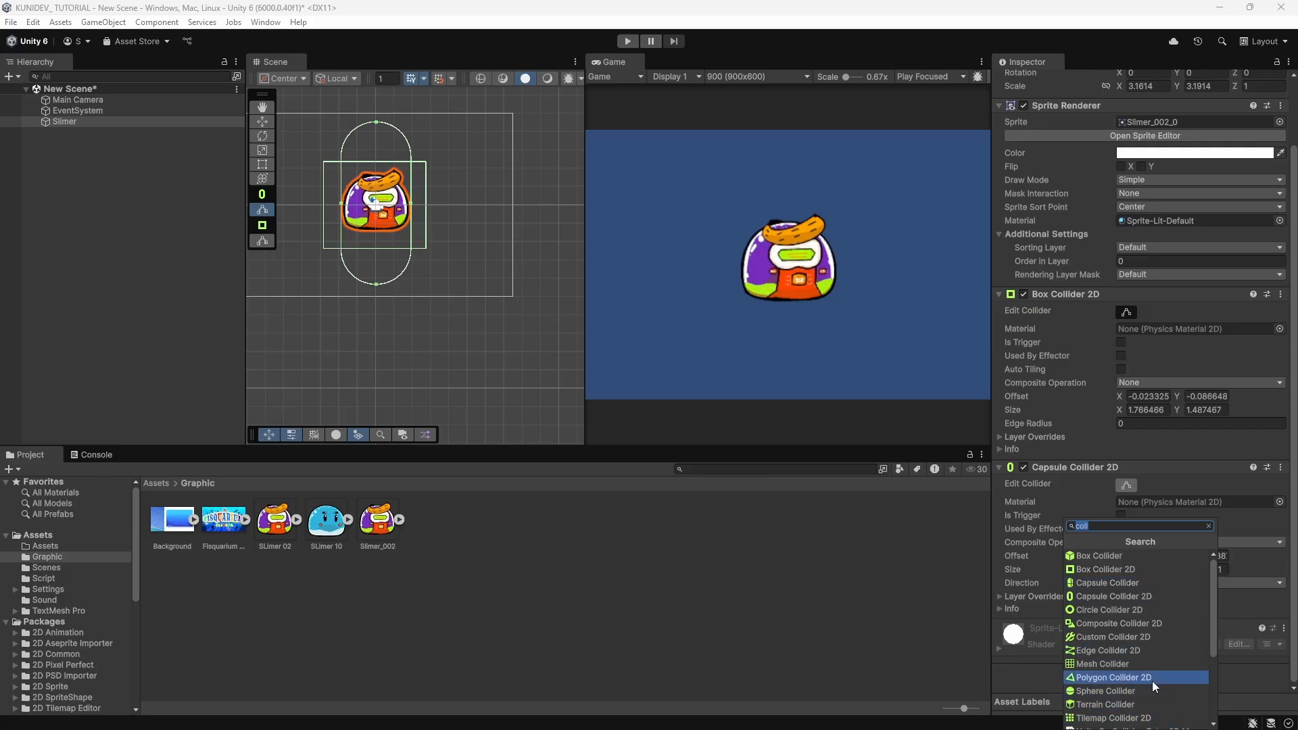
{"action": "left_click", "coordinate": [1222, 449]}
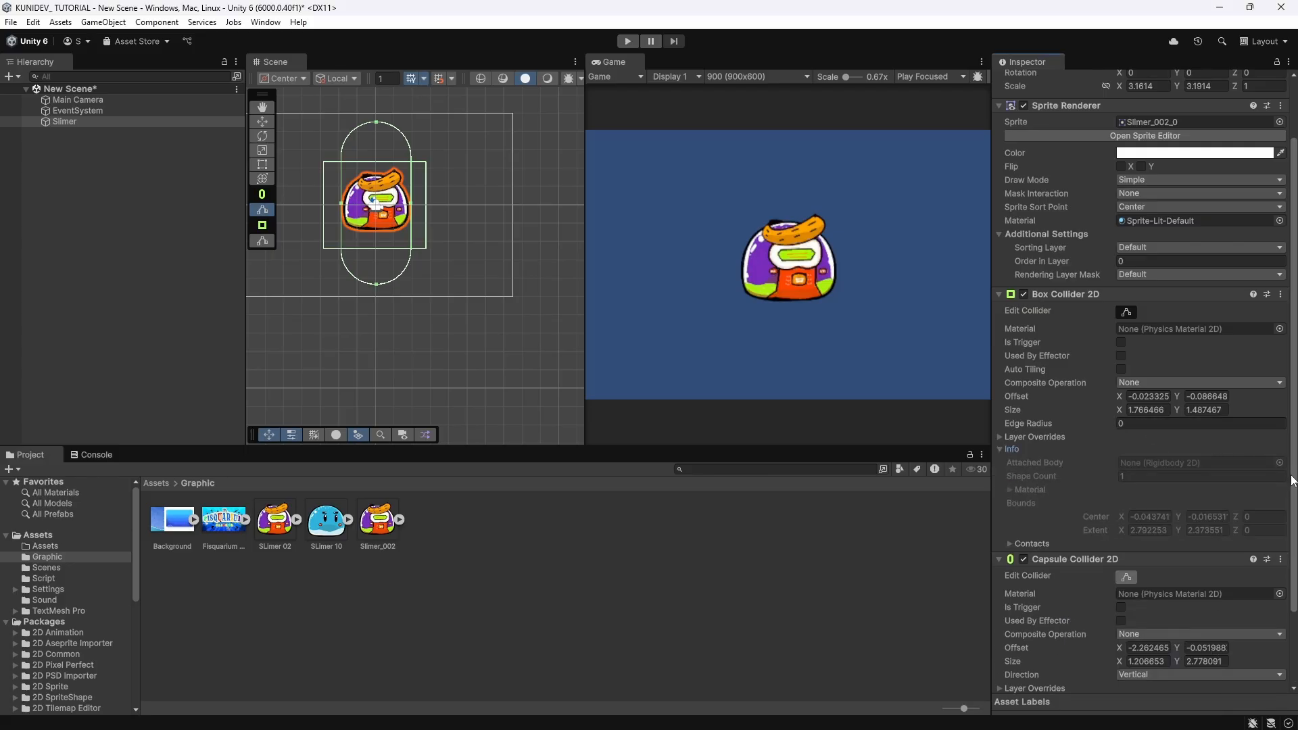
{"action": "left_click", "coordinate": [1281, 562]}
{"action": "left_click", "coordinate": [1227, 599]}
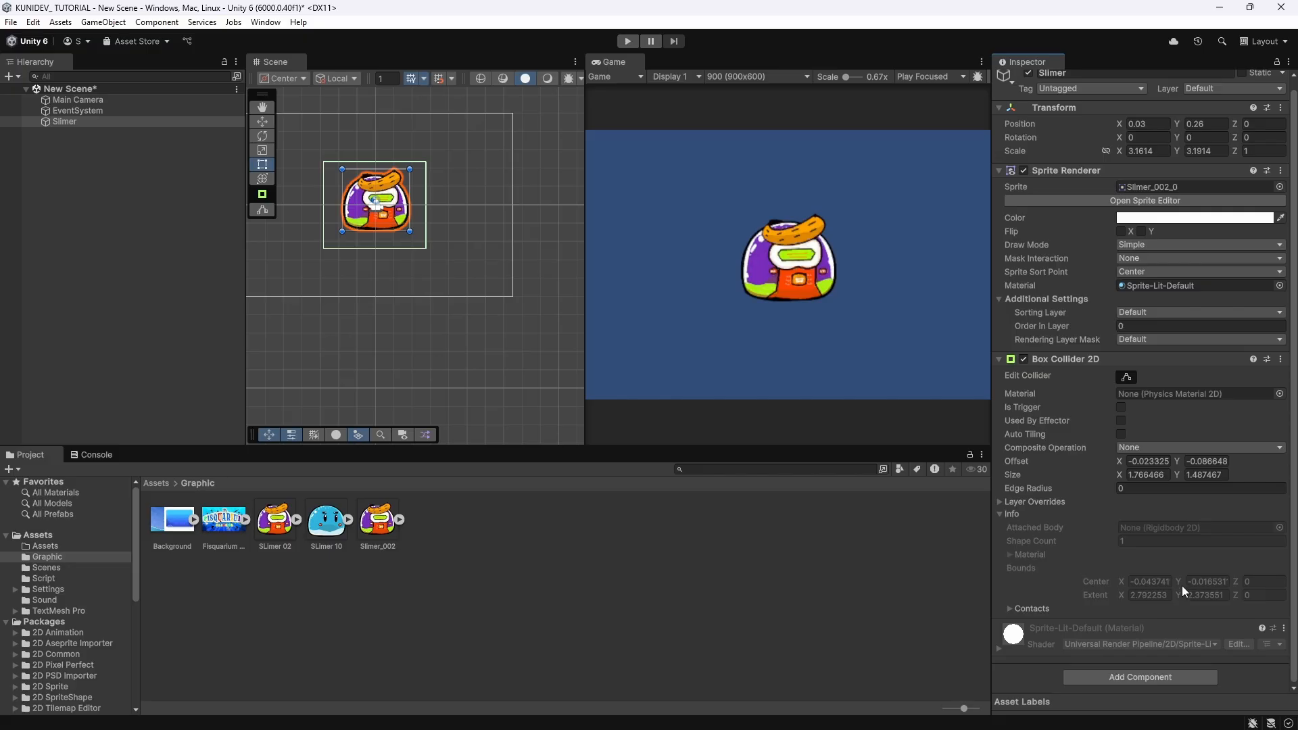
Add a Rigidbody 2D component to Slimer alongside its box collider
{"action": "left_click", "coordinate": [1173, 680]}
{"action": "type", "text": "ri"}
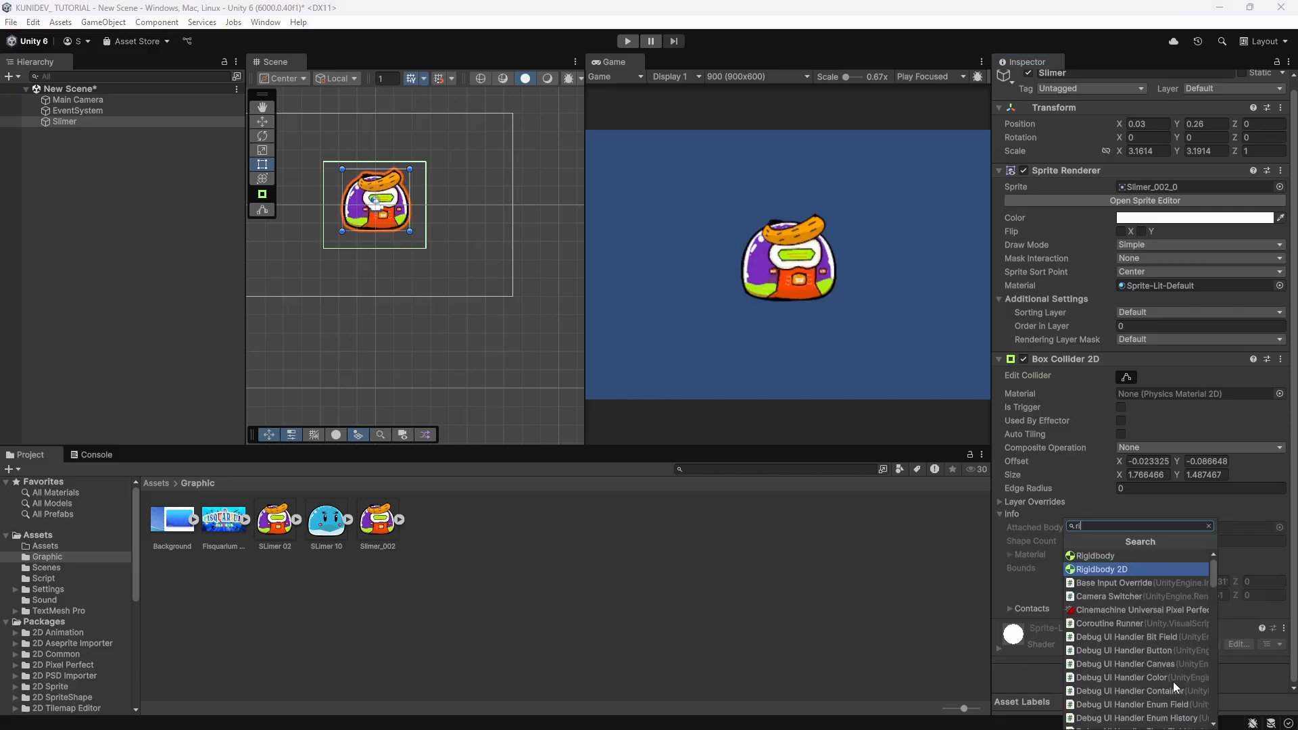
{"action": "left_click", "coordinate": [1110, 570]}
{"action": "scroll", "coordinate": [1061, 638], "scroll_direction": "down", "scroll_amount": 3}
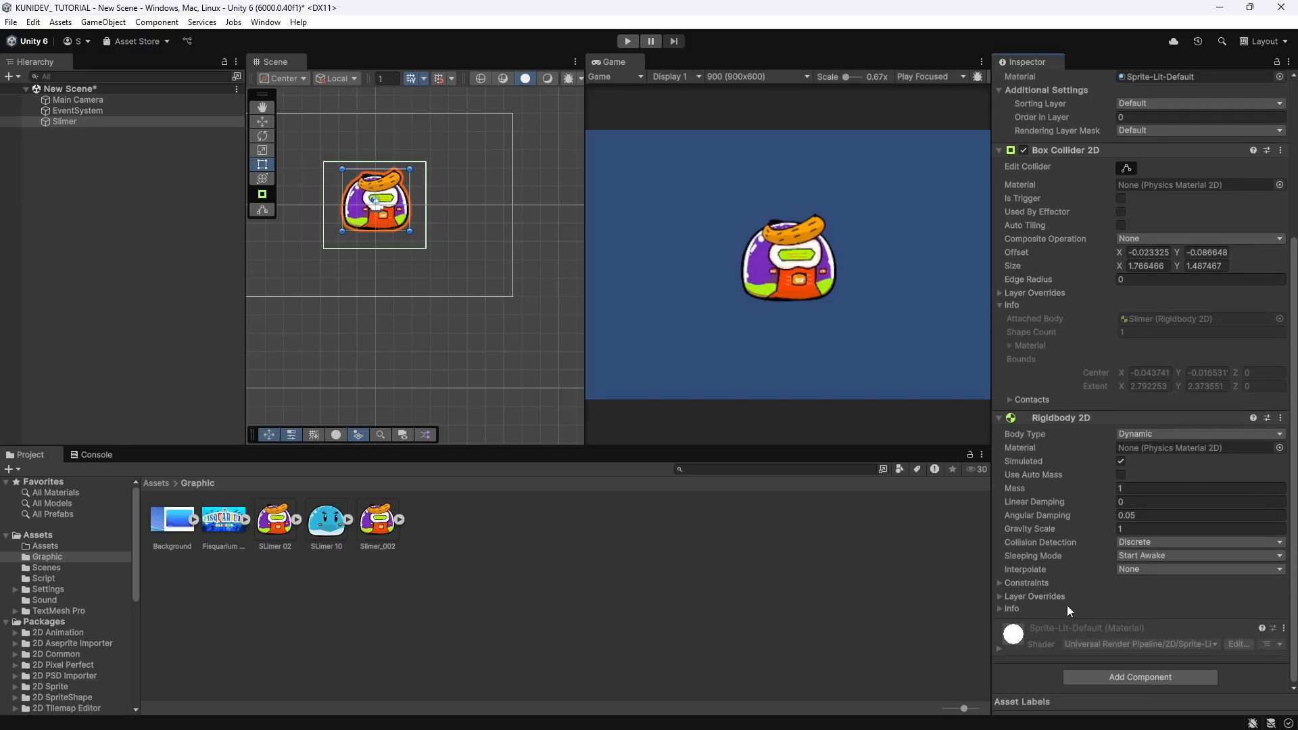
Create a square 2D sprite below Slimer and stretch it horizontally to a scale of about 11.69 by 1 as a platform
{"action": "right_click", "coordinate": [60, 149]}
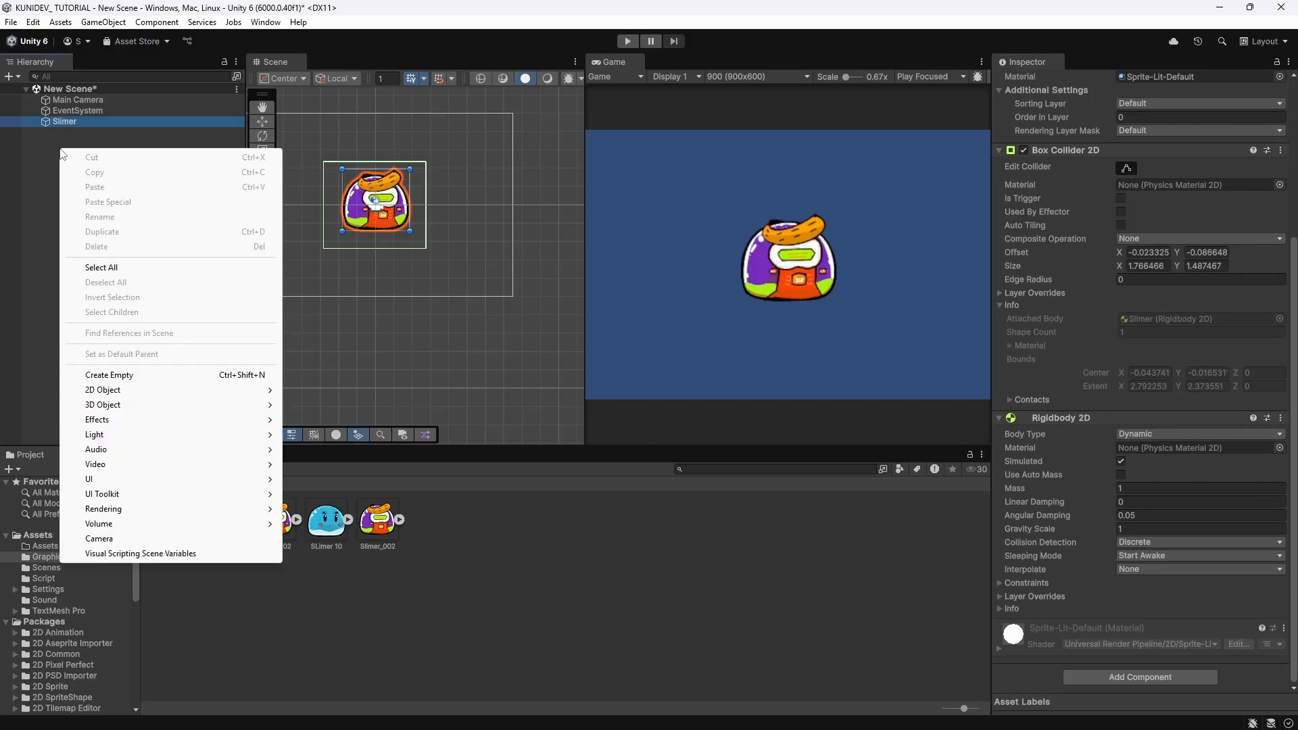
{"action": "mouse_move", "coordinate": [169, 390]}
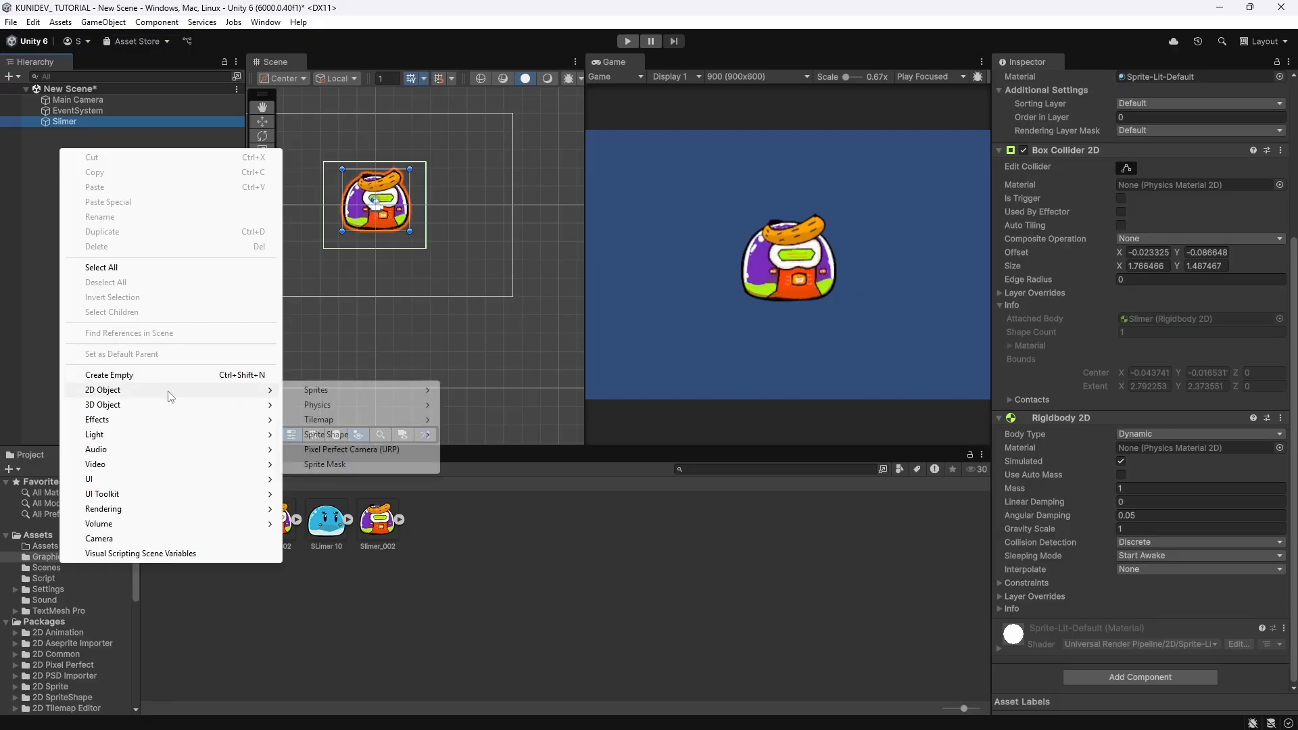
{"action": "mouse_move", "coordinate": [328, 397]}
{"action": "left_click", "coordinate": [510, 407]}
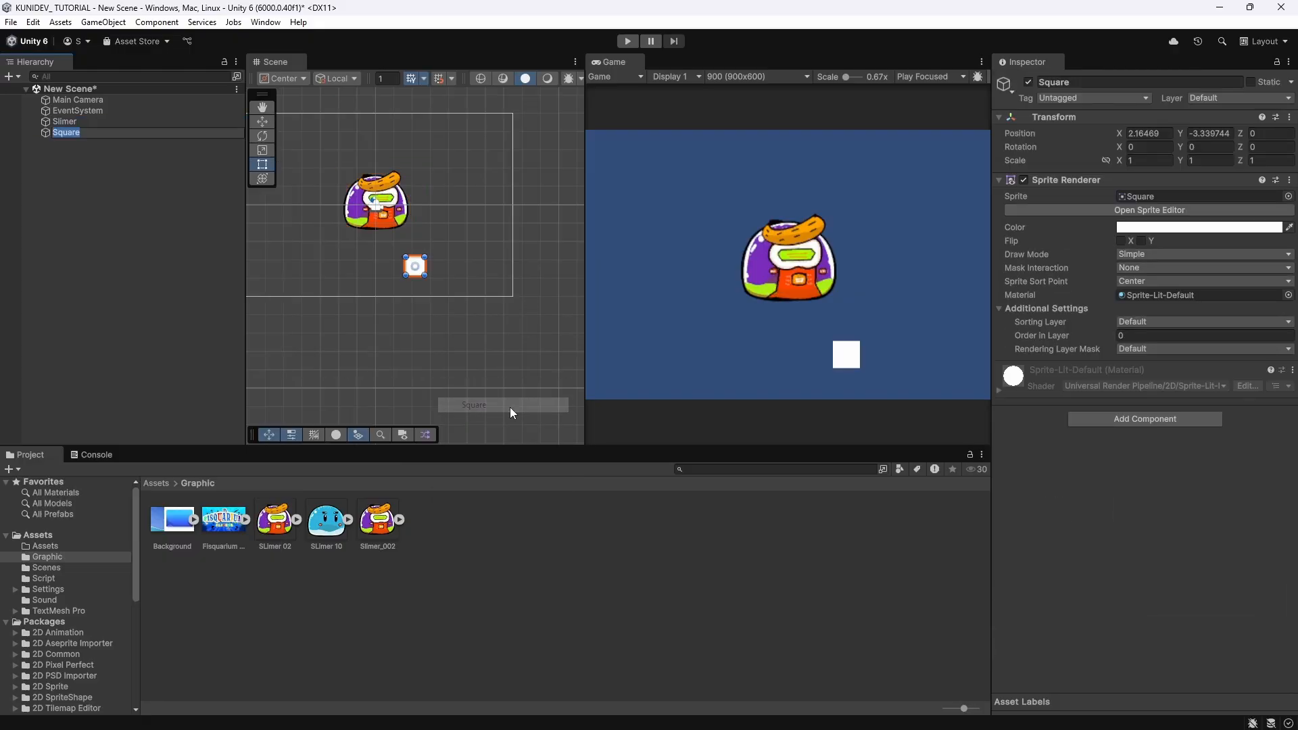
{"action": "left_click_drag", "start_coordinate": [404, 267], "coordinate": [257, 266]}
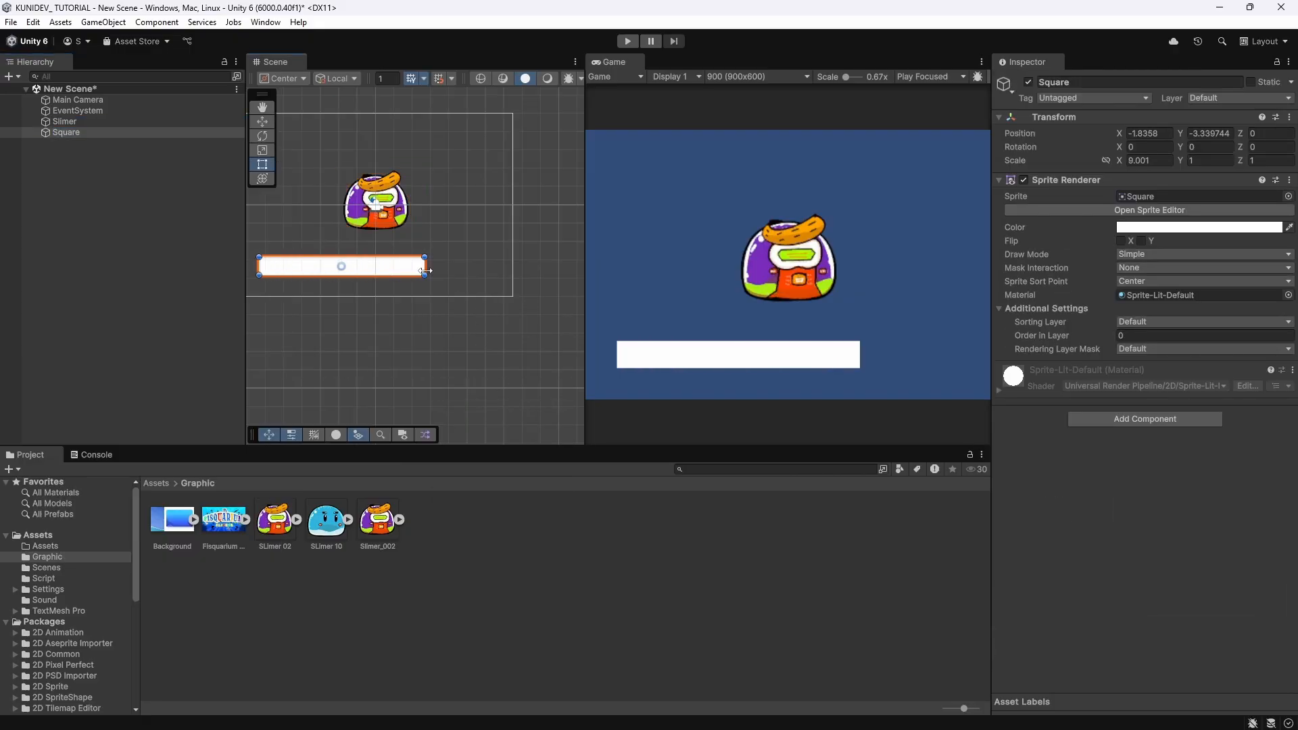
{"action": "left_click_drag", "start_coordinate": [426, 266], "coordinate": [475, 267]}
Set the platform's sprite colour to green 54E53C
{"action": "left_click", "coordinate": [1200, 227]}
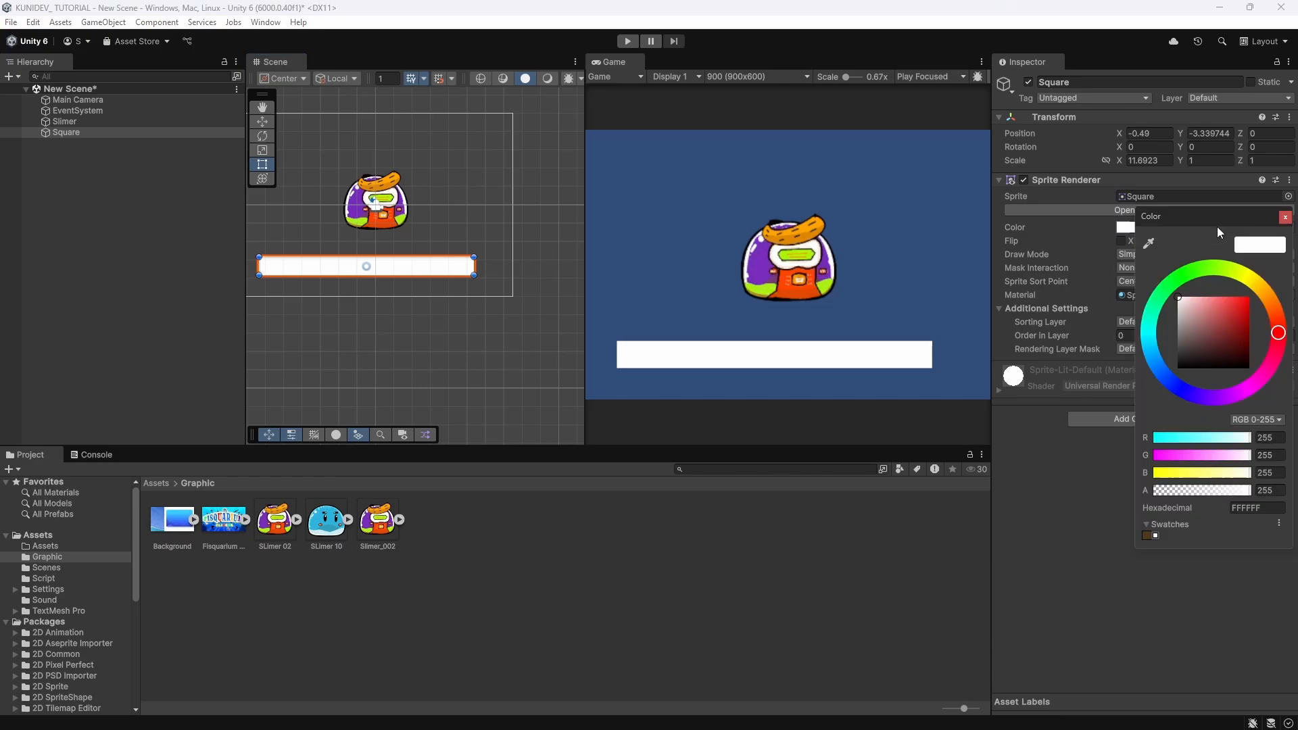
{"action": "left_click_drag", "start_coordinate": [1219, 278], "coordinate": [1191, 273]}
{"action": "left_click_drag", "start_coordinate": [1217, 339], "coordinate": [1231, 304]}
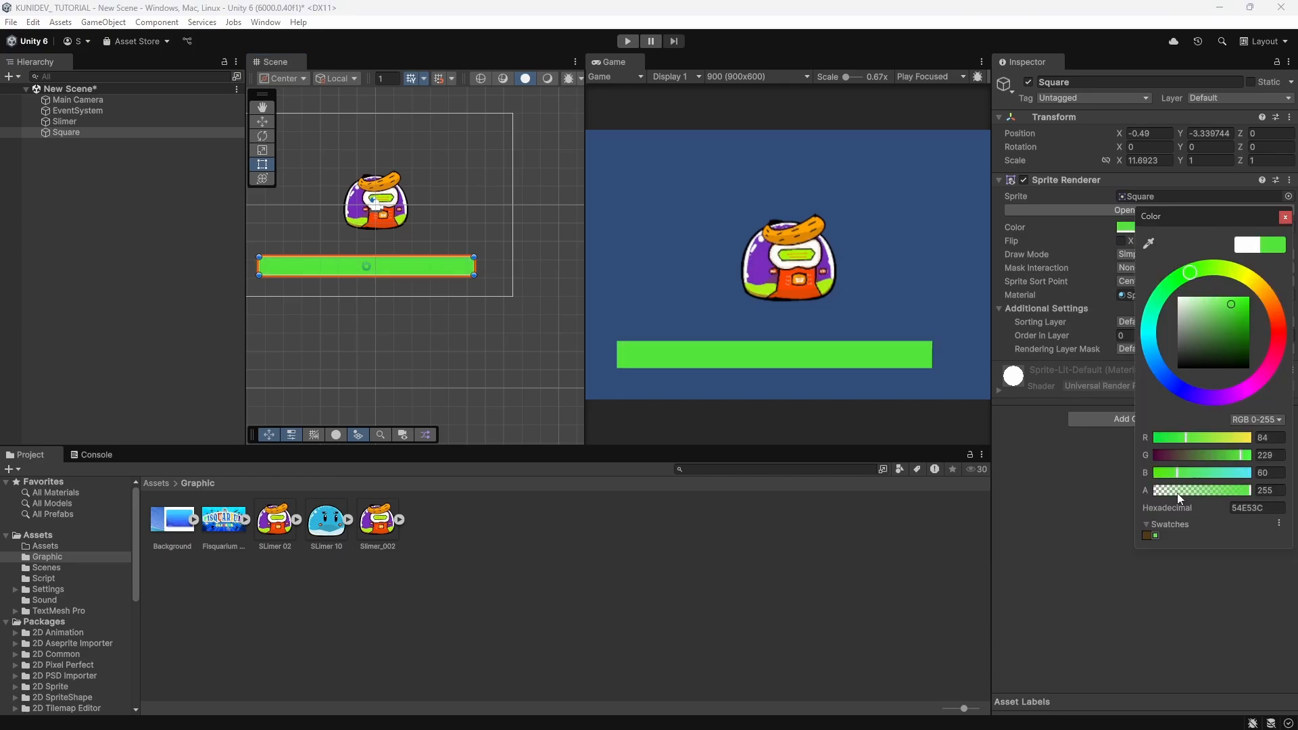
{"action": "left_click", "coordinate": [1284, 217]}
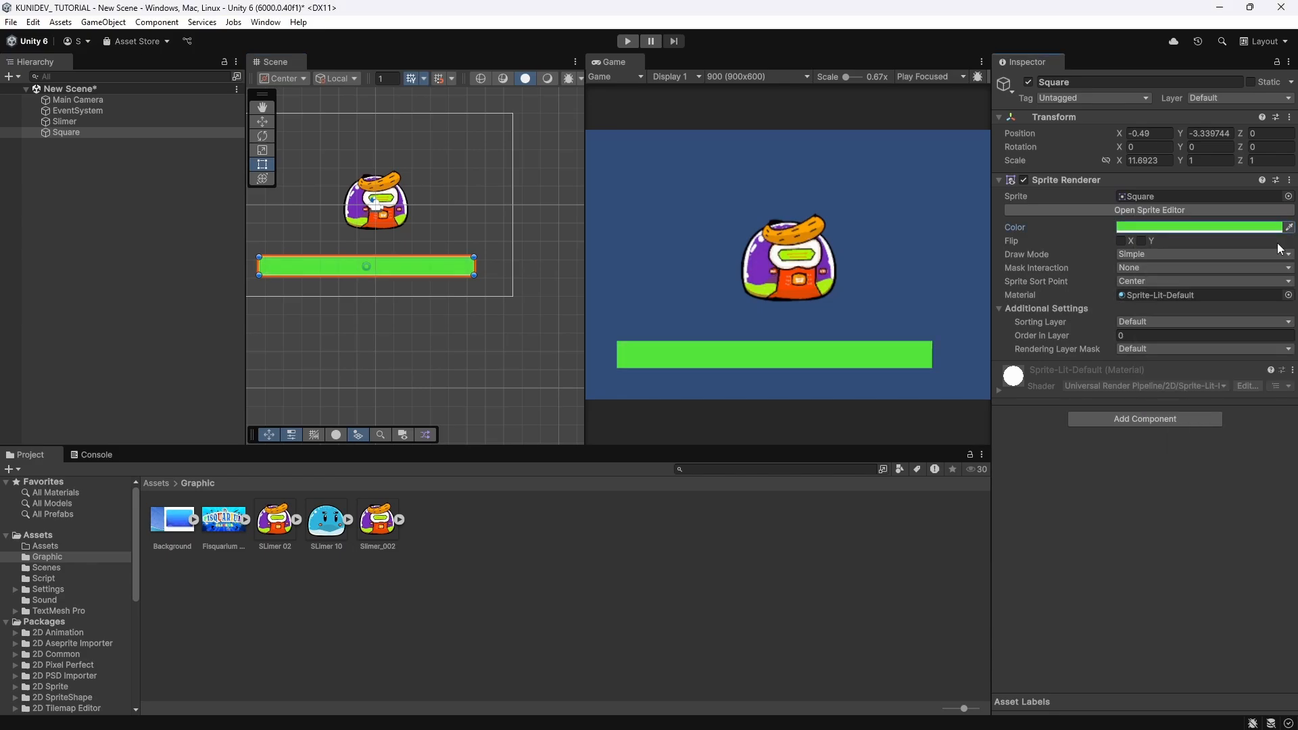
Add a Box Collider 2D component to the green platform
{"action": "left_click", "coordinate": [1157, 419]}
{"action": "type", "text": "rbo"}
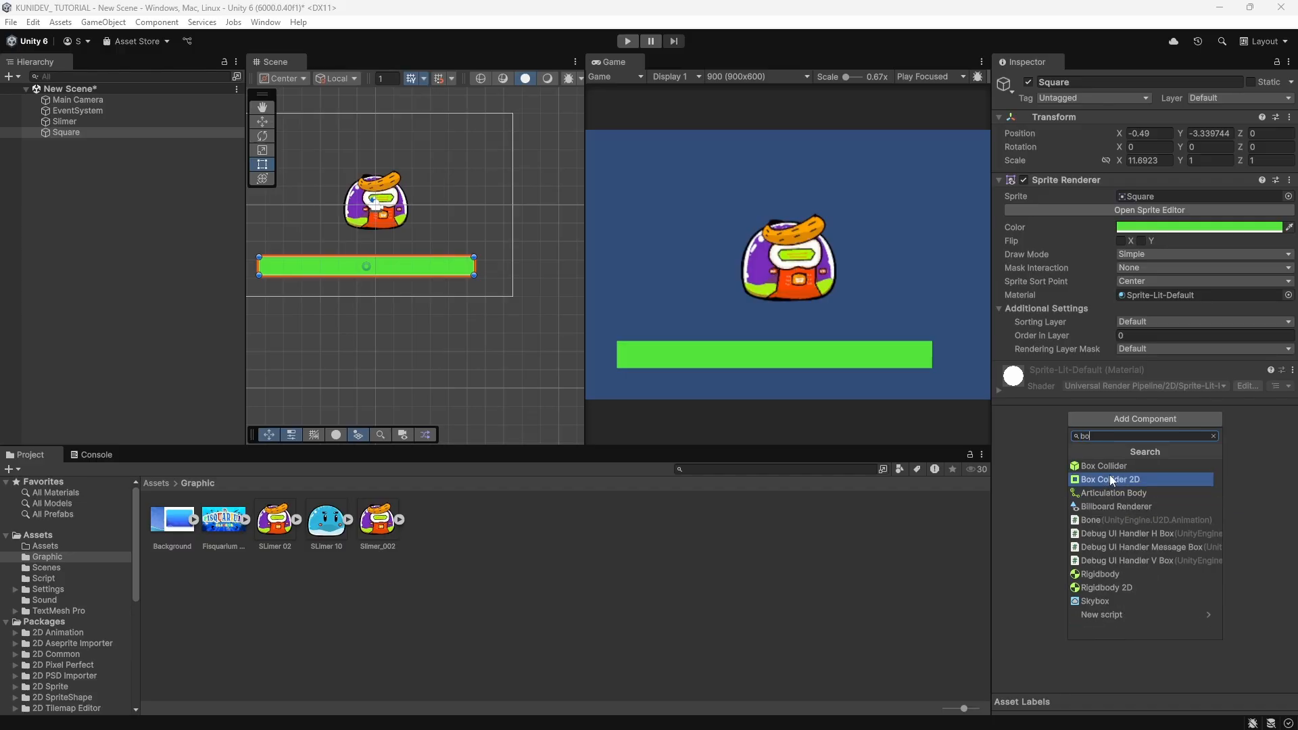
{"action": "left_click", "coordinate": [1110, 476]}
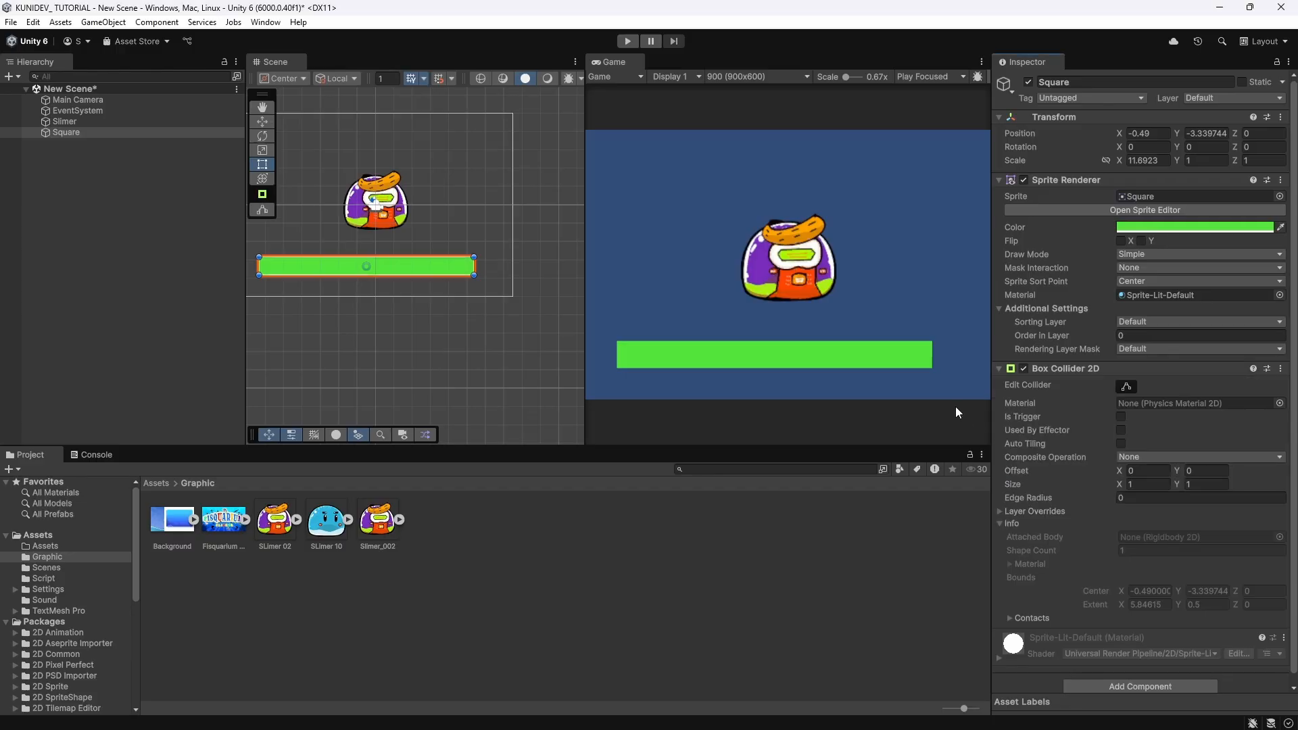
Remove the Rigidbody 2D component from Slimer and play-test the scene without it
{"action": "left_click", "coordinate": [65, 121]}
{"action": "scroll", "coordinate": [1041, 564], "scroll_direction": "down", "scroll_amount": 3}
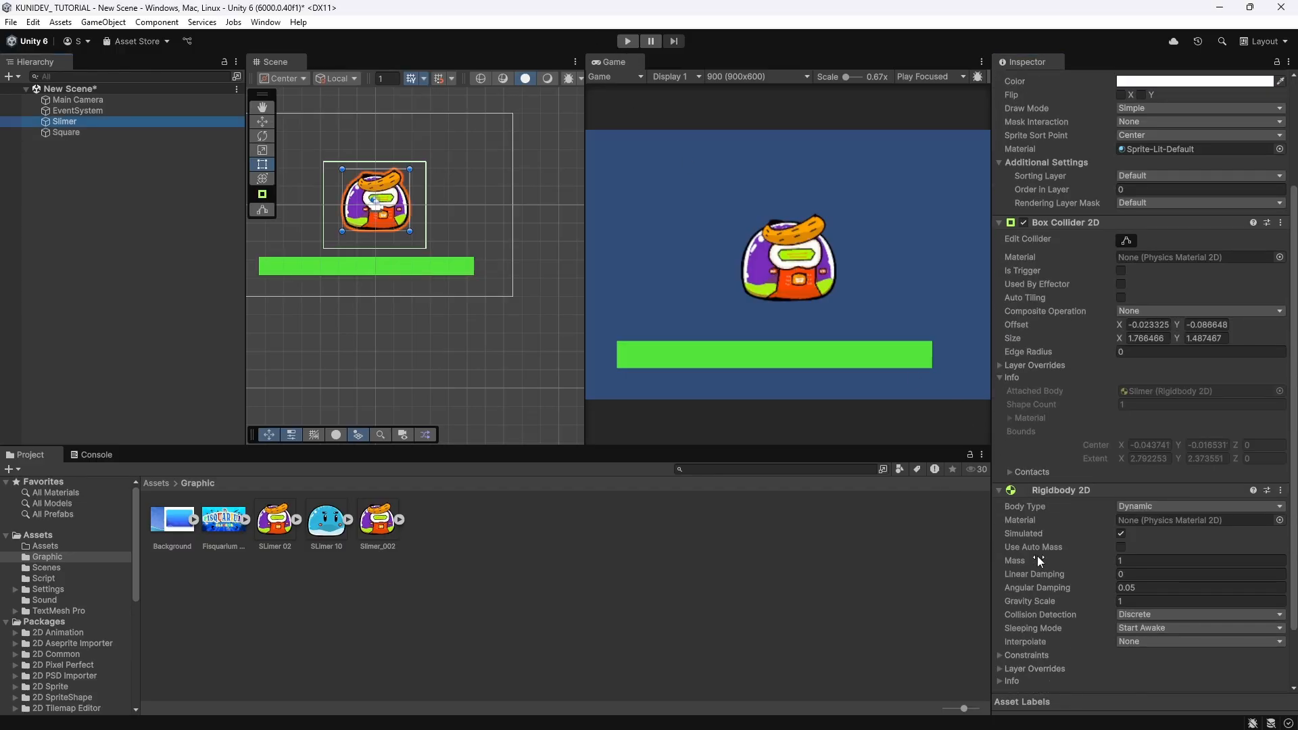
{"action": "left_click", "coordinate": [1280, 490]}
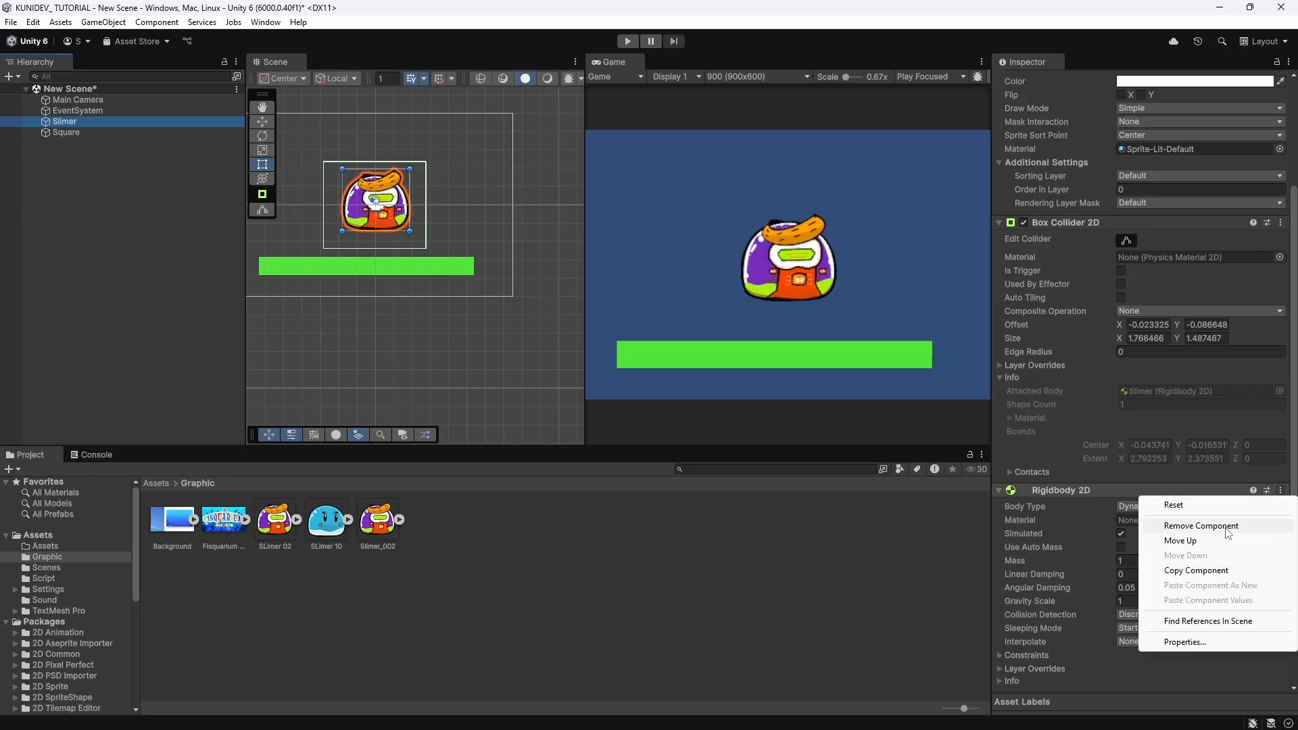
{"action": "left_click", "coordinate": [1228, 526]}
{"action": "left_click", "coordinate": [626, 41]}
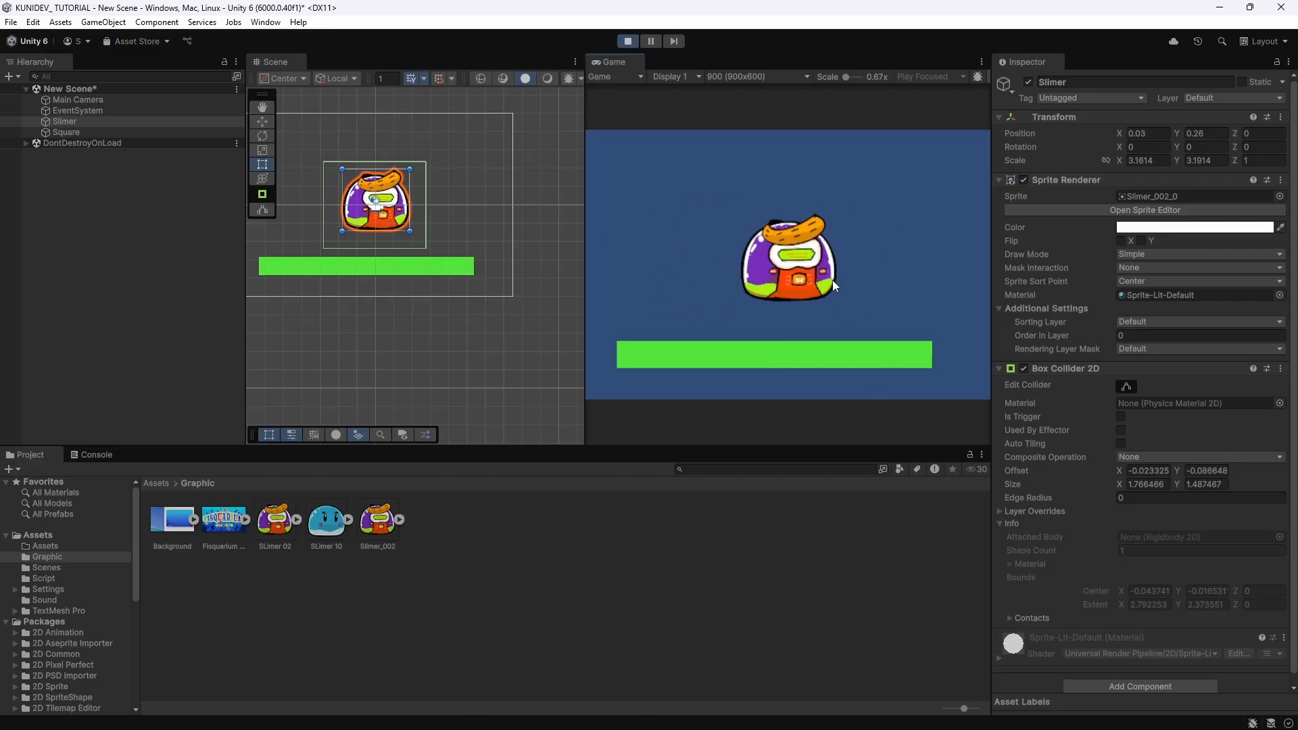
{"action": "left_click", "coordinate": [632, 41]}
Add a Rigidbody 2D component to Slimer and run the scene to test its physics
{"action": "left_click", "coordinate": [75, 123]}
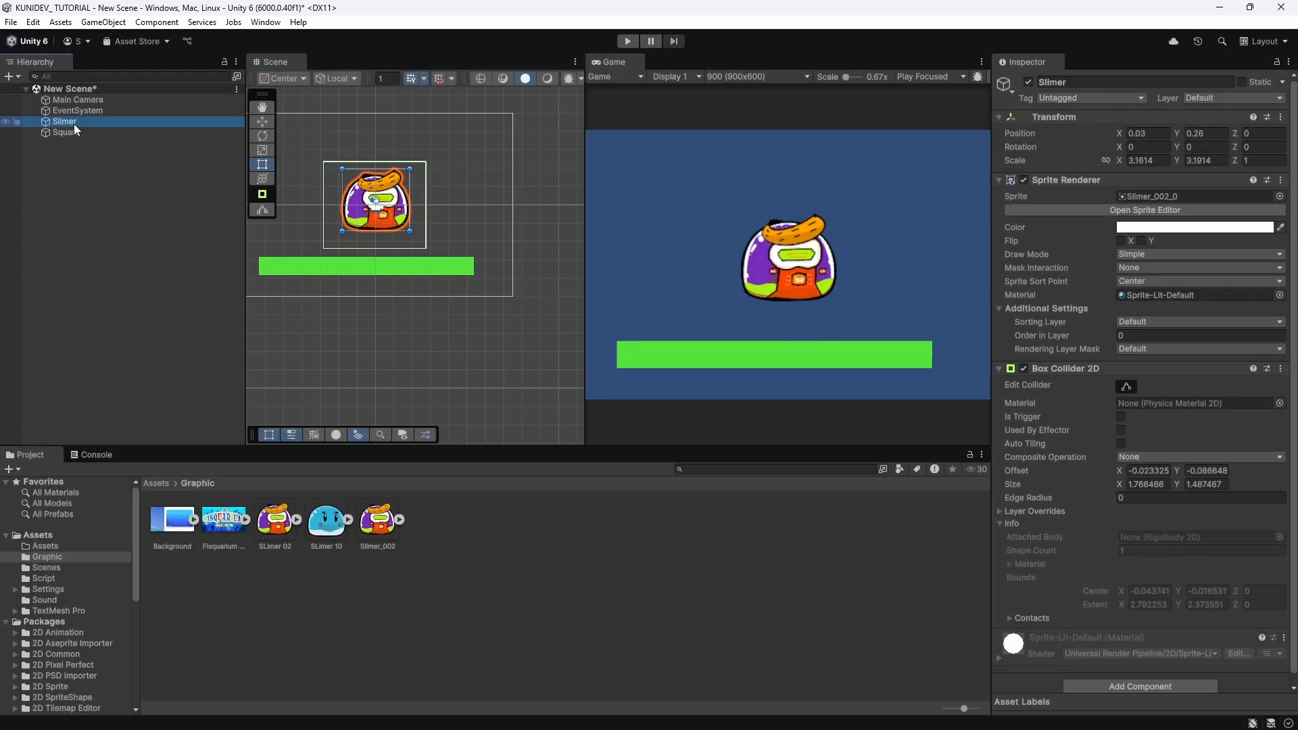
{"action": "scroll", "coordinate": [1101, 608], "scroll_direction": "down", "scroll_amount": 1}
{"action": "left_click", "coordinate": [1148, 677]}
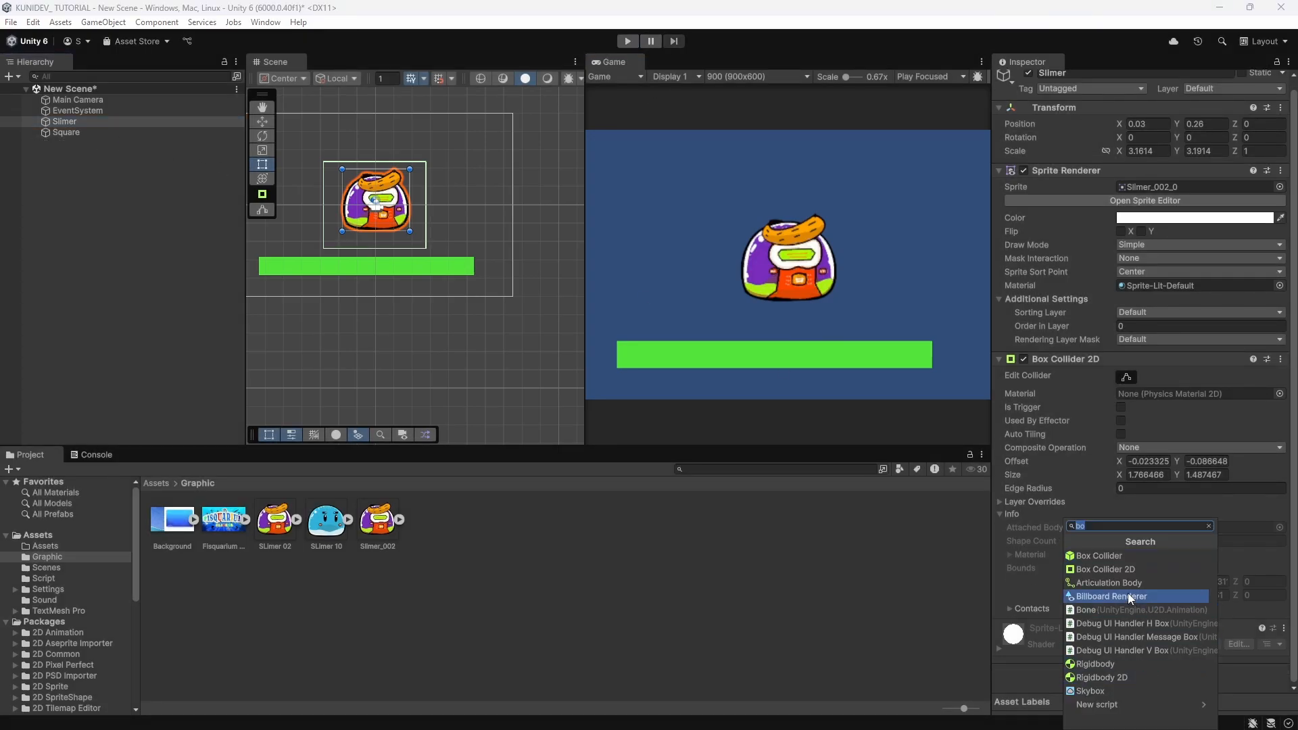
{"action": "type", "text": "ri"}
{"action": "left_click", "coordinate": [1123, 570]}
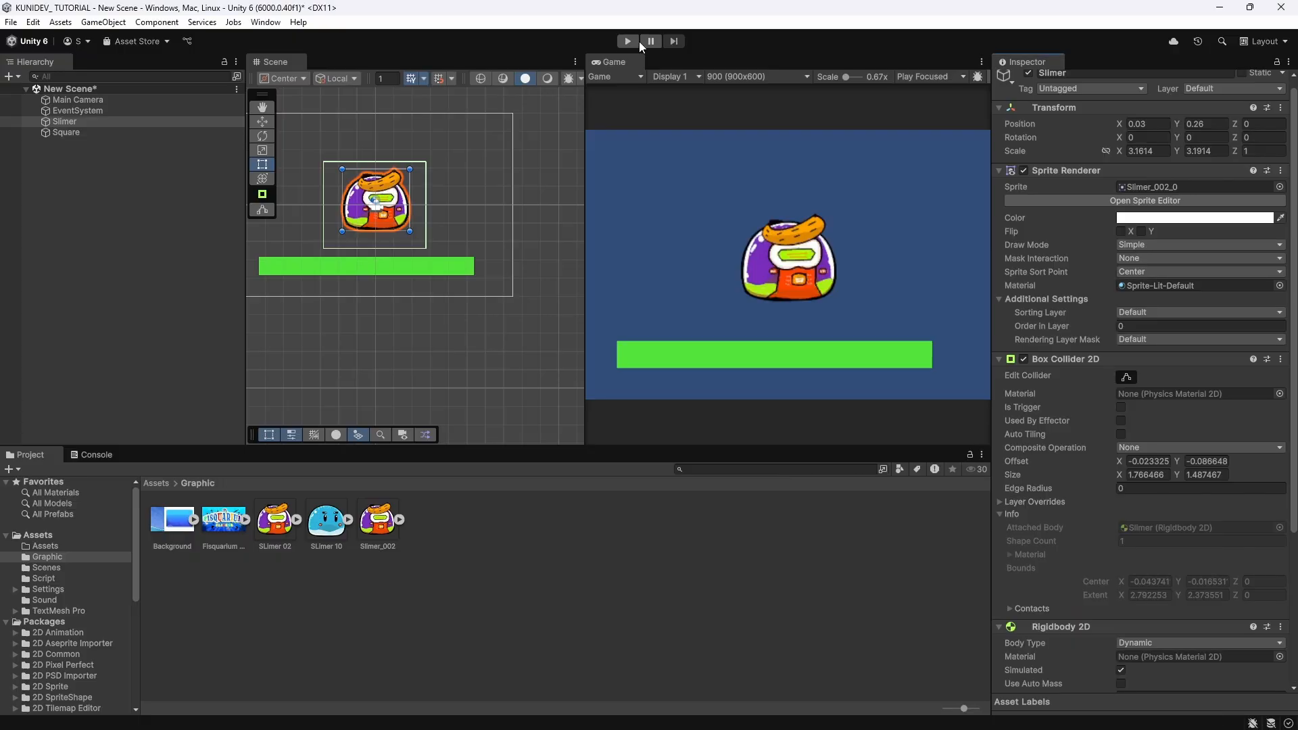
{"action": "left_click", "coordinate": [628, 42]}
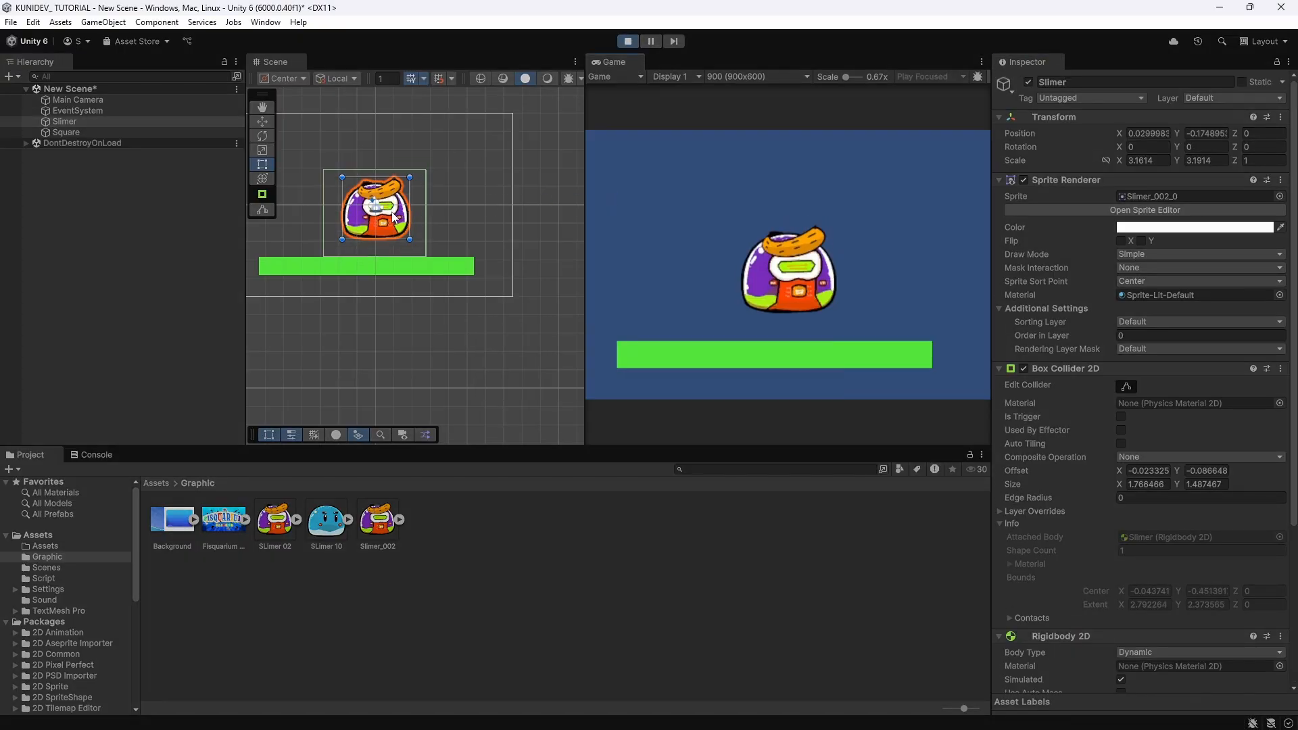
Lift Slimer above the platform in the running scene and let it fall at its current gravity scale
{"action": "key", "text": "space"}
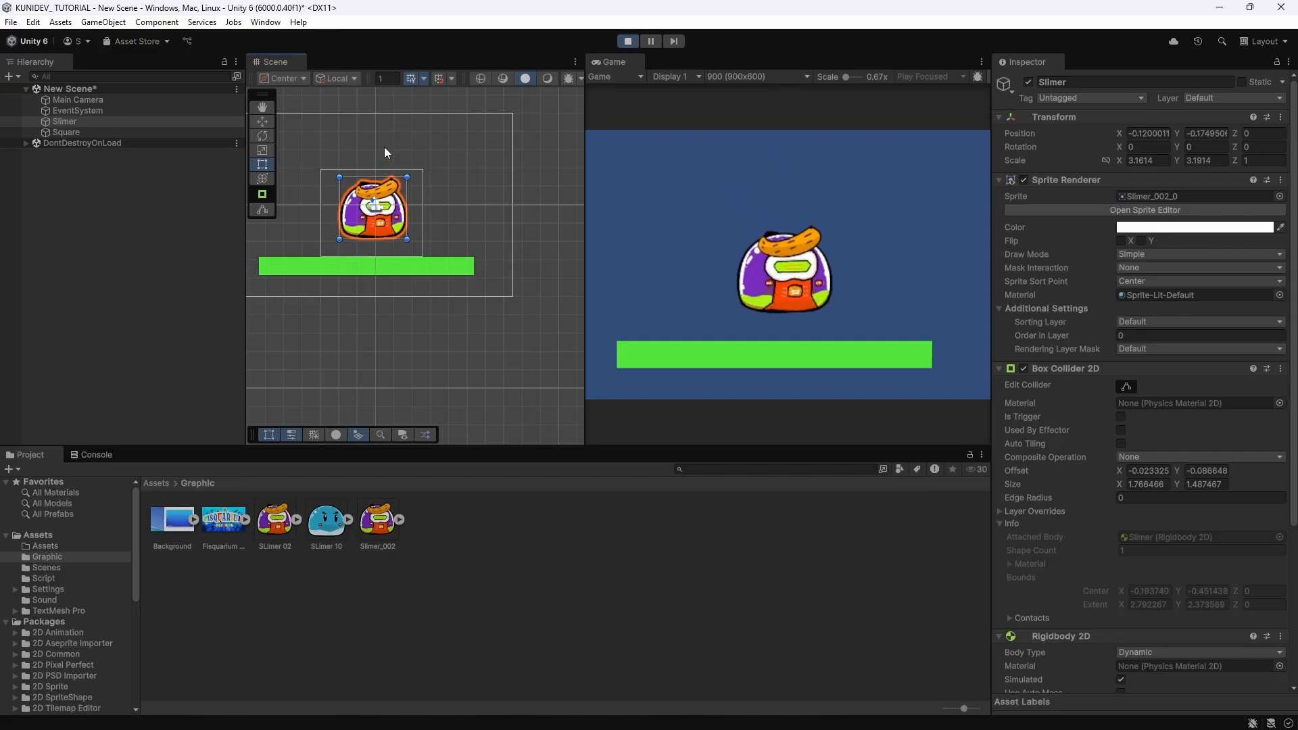
{"action": "scroll", "coordinate": [1154, 554], "scroll_direction": "down", "scroll_amount": 4}
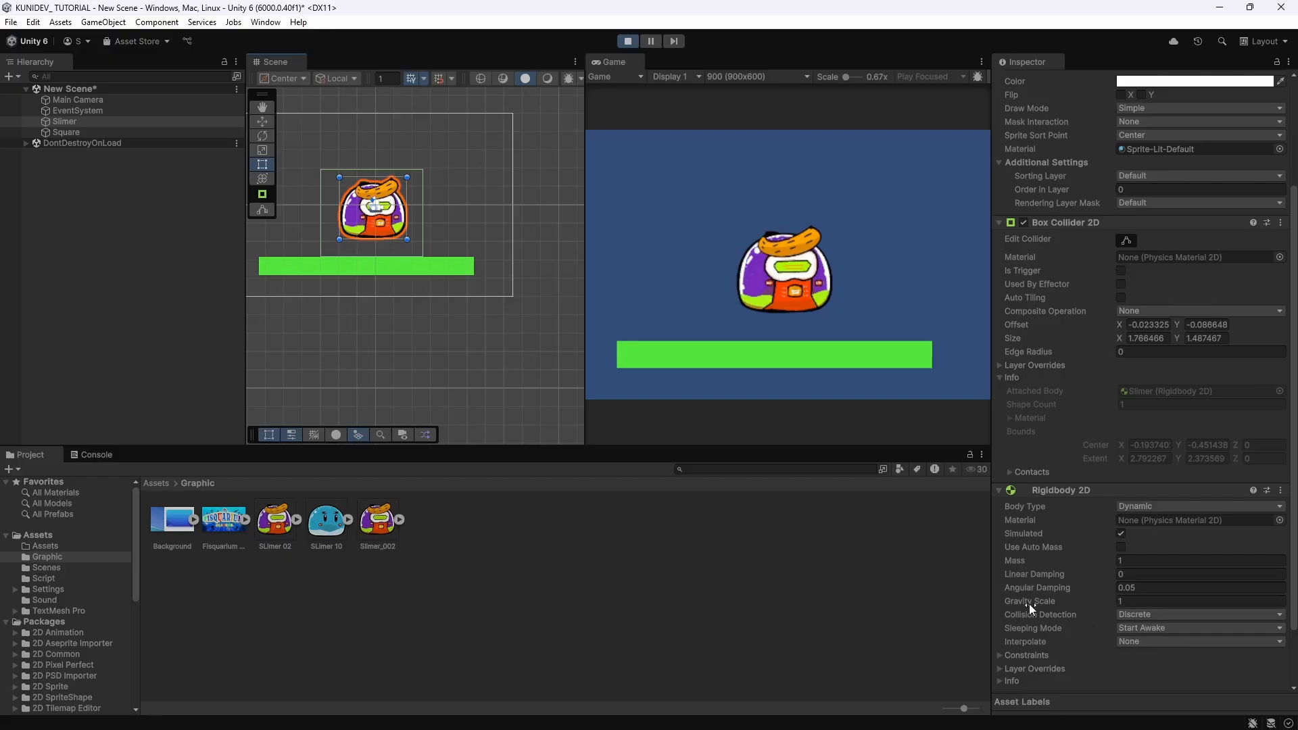
{"action": "left_click_drag", "start_coordinate": [381, 214], "coordinate": [378, 115]}
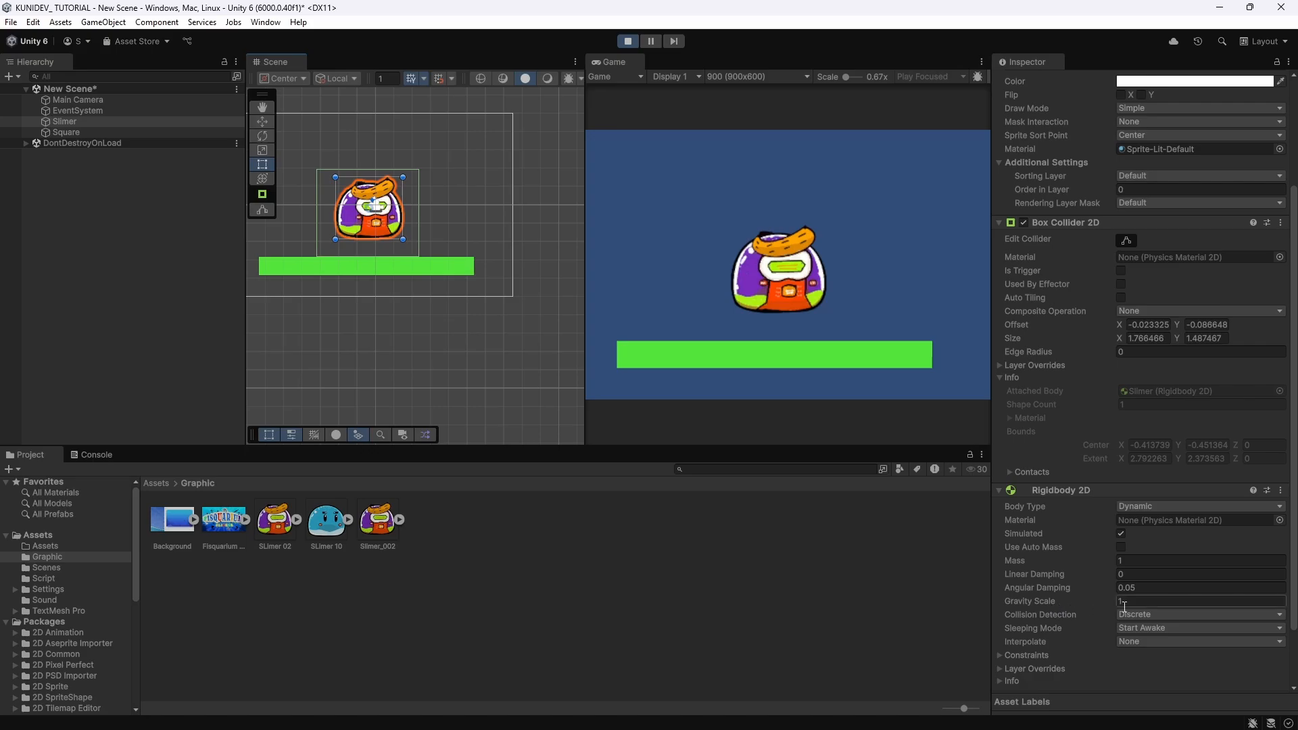
Set Slimer's gravity scale to 0.23 and then 4.32 in the running scene, dropping it onto the platform after each change
{"action": "left_click_drag", "start_coordinate": [1109, 606], "coordinate": [1120, 607]}
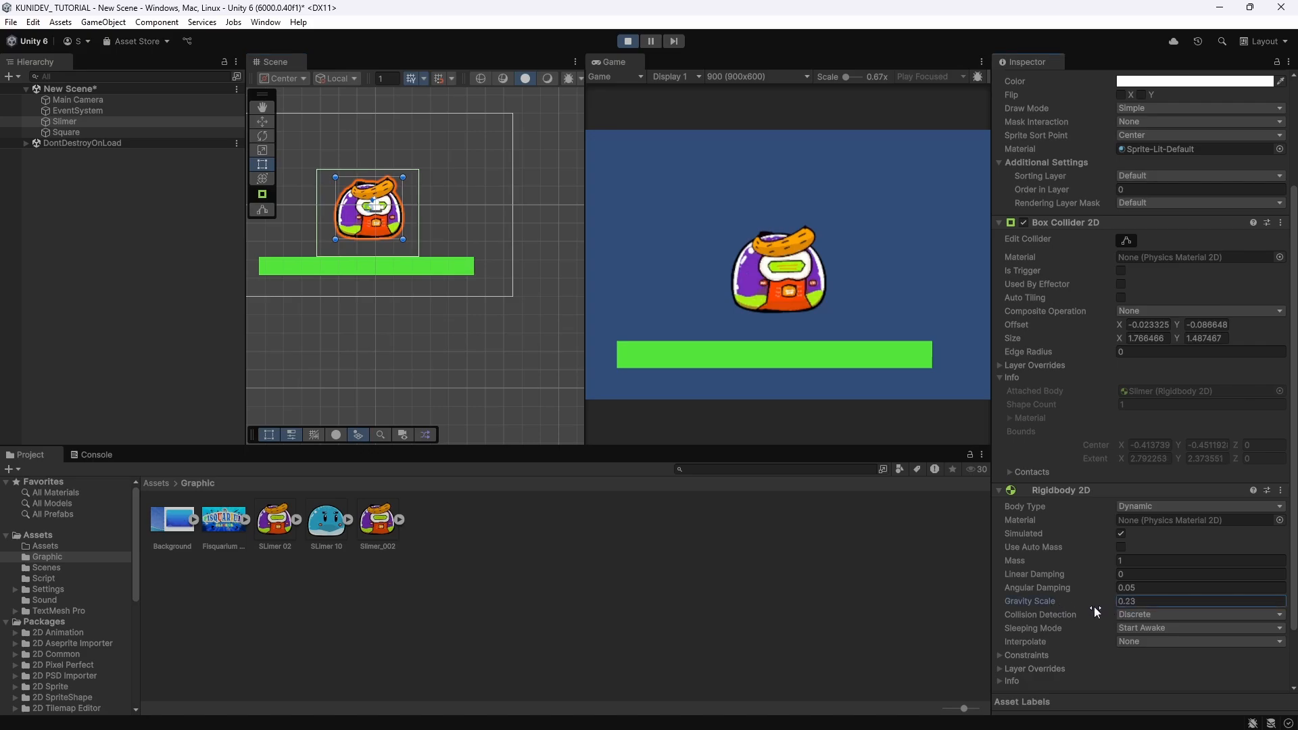
{"action": "left_click_drag", "start_coordinate": [382, 221], "coordinate": [373, 111]}
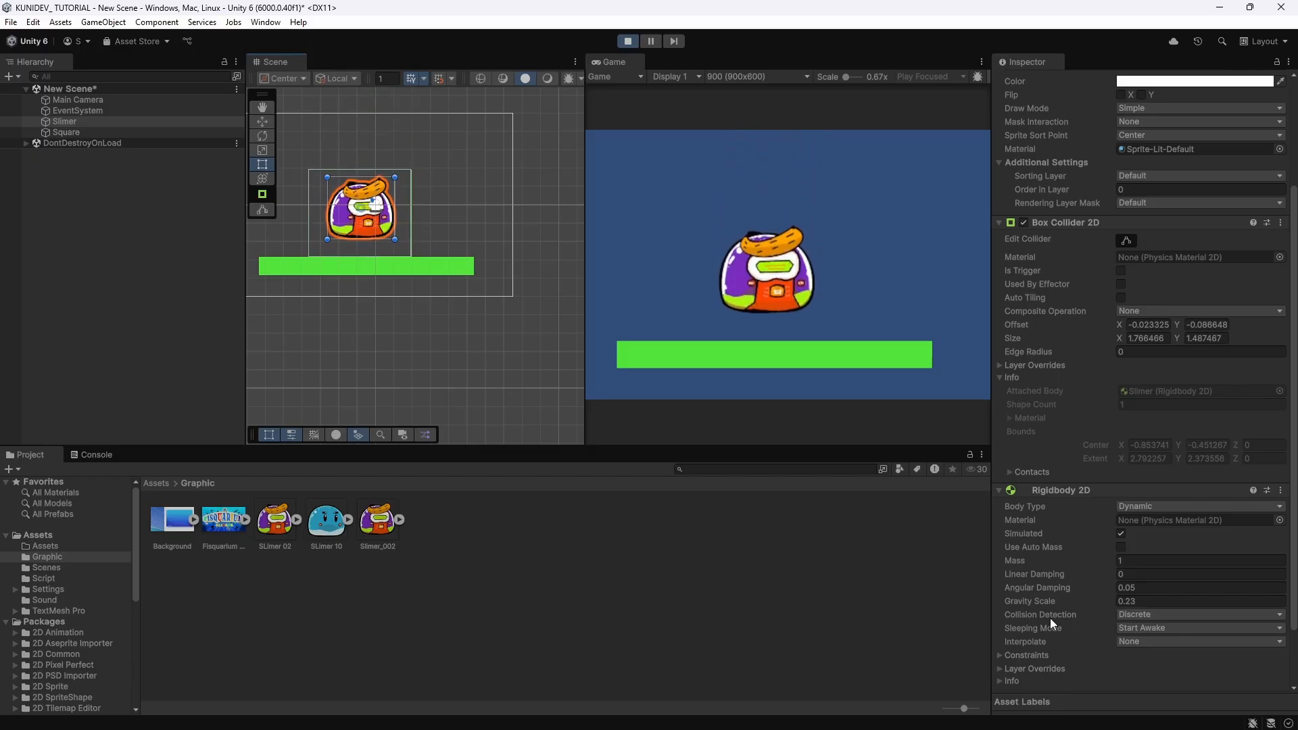
{"action": "left_click_drag", "start_coordinate": [1079, 606], "coordinate": [1176, 606]}
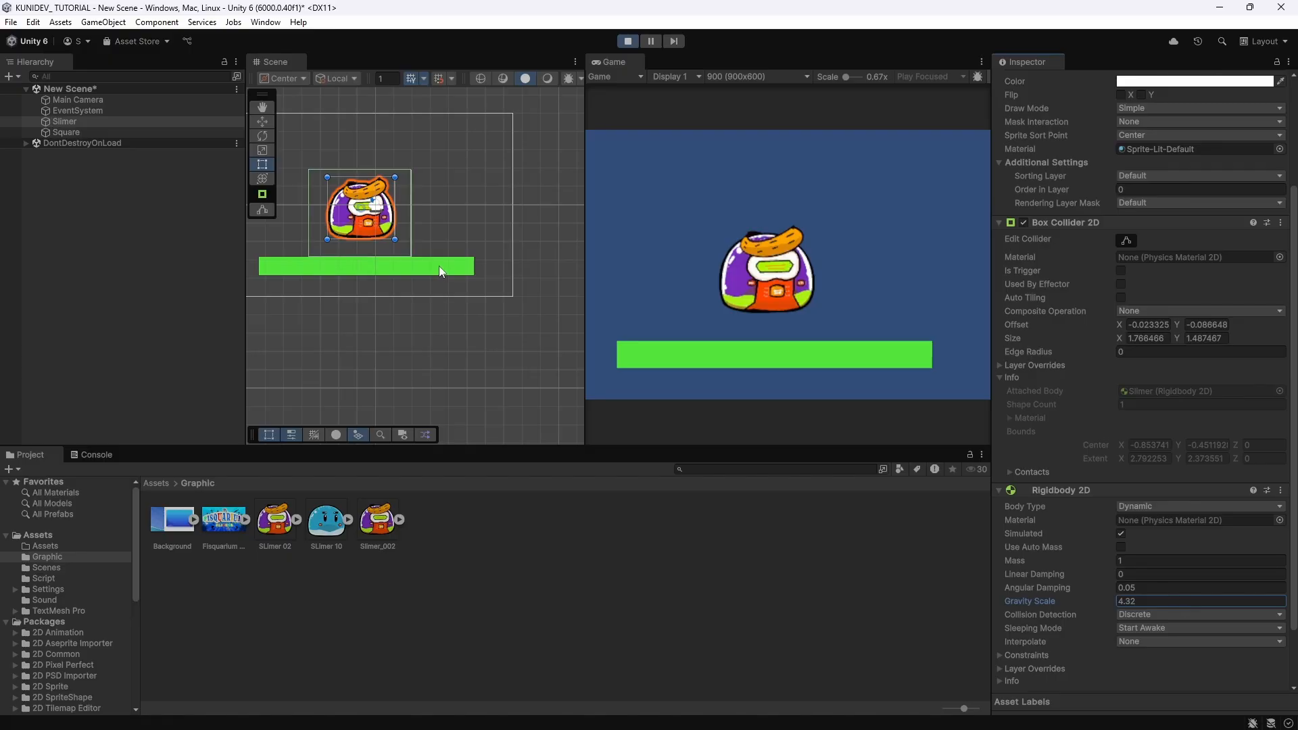
{"action": "left_click_drag", "start_coordinate": [380, 221], "coordinate": [376, 98]}
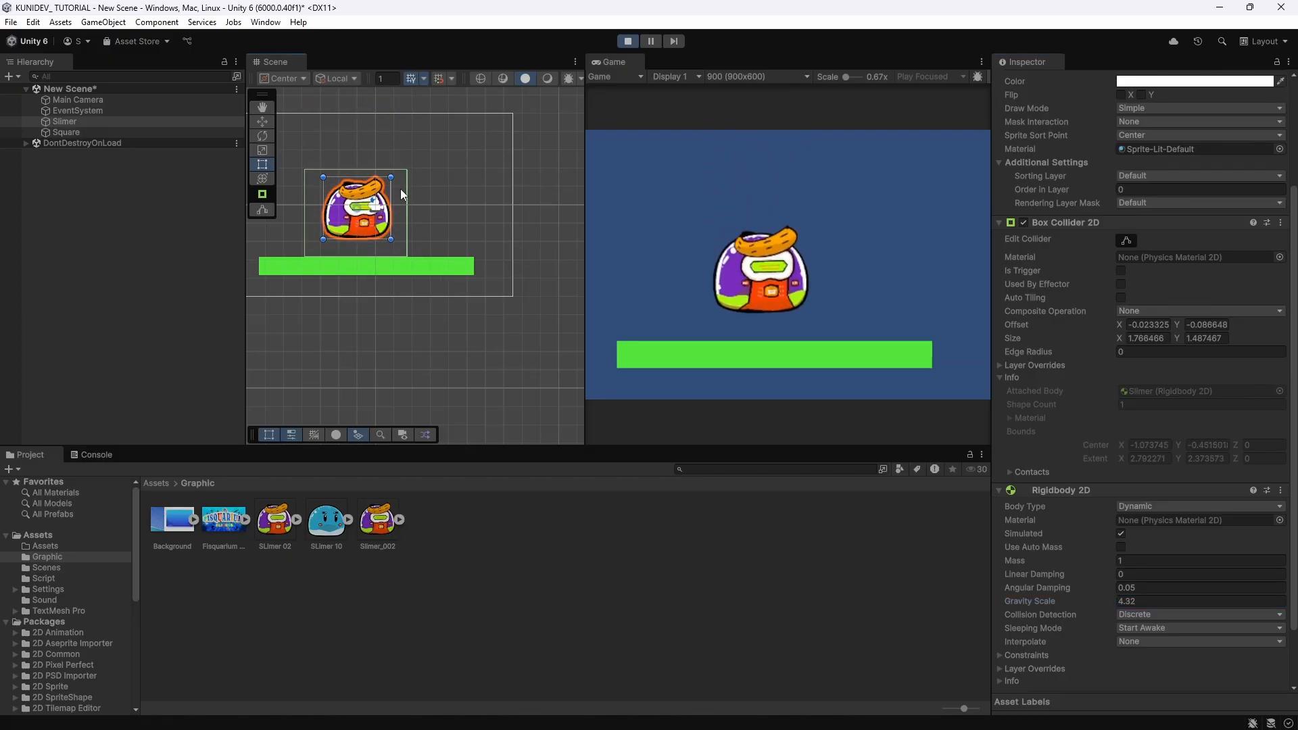
Stop the play test and add a Rigidbody 2D component to the green Square platform
{"action": "left_click", "coordinate": [84, 133]}
{"action": "left_click", "coordinate": [627, 42]}
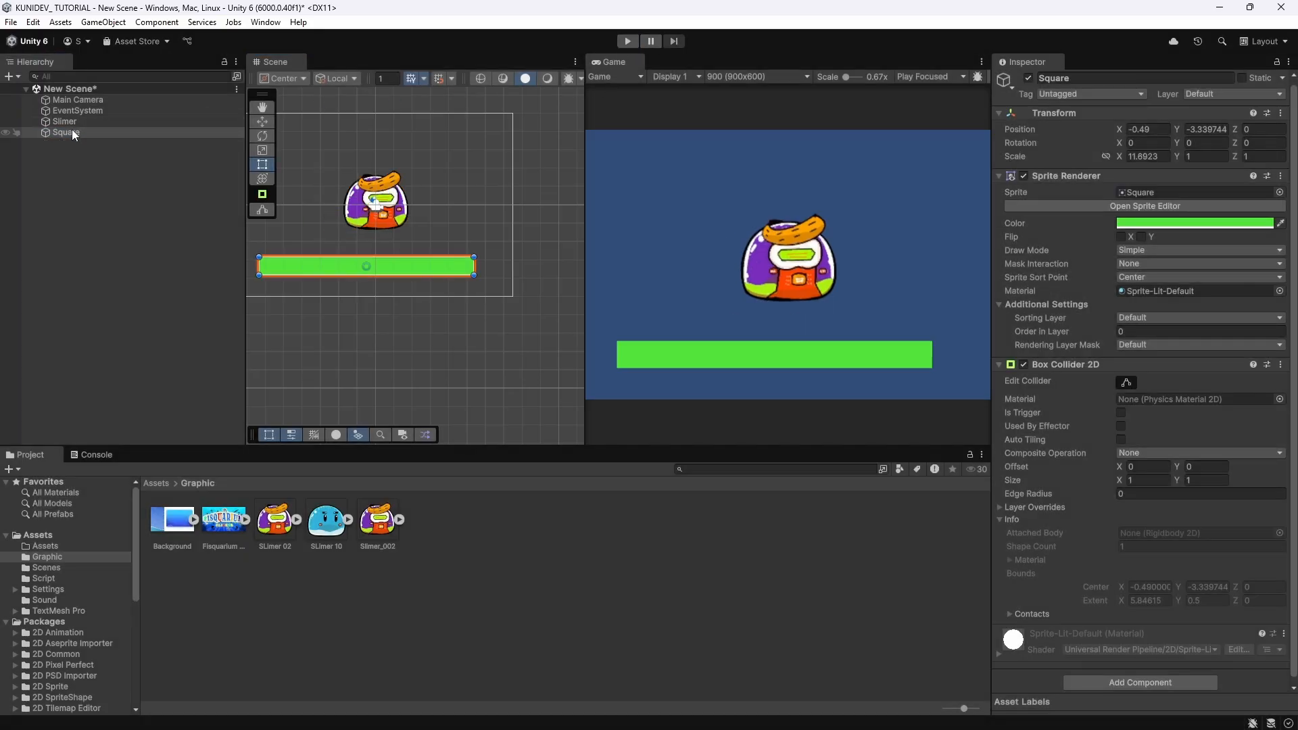
{"action": "scroll", "coordinate": [1175, 661], "scroll_direction": "down", "scroll_amount": 1}
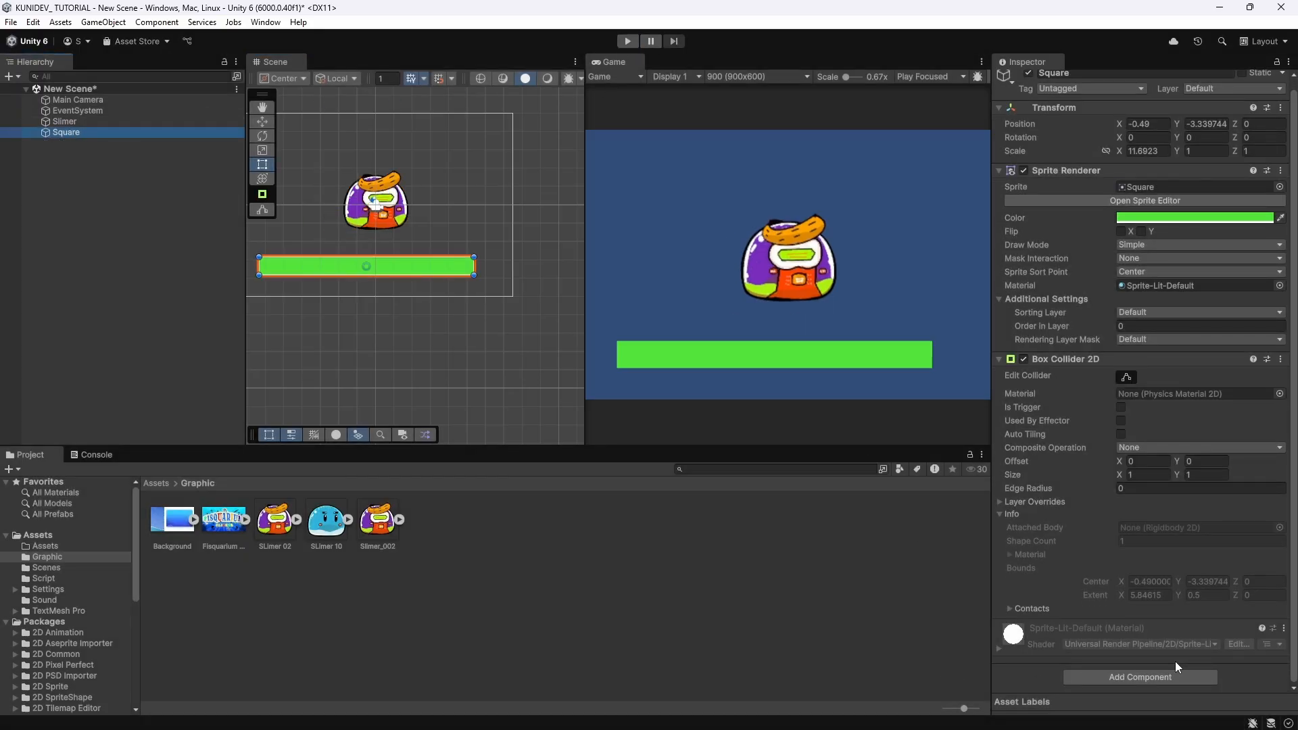
{"action": "left_click", "coordinate": [1134, 678]}
{"action": "type", "text": "ri"}
{"action": "left_click", "coordinate": [1112, 570]}
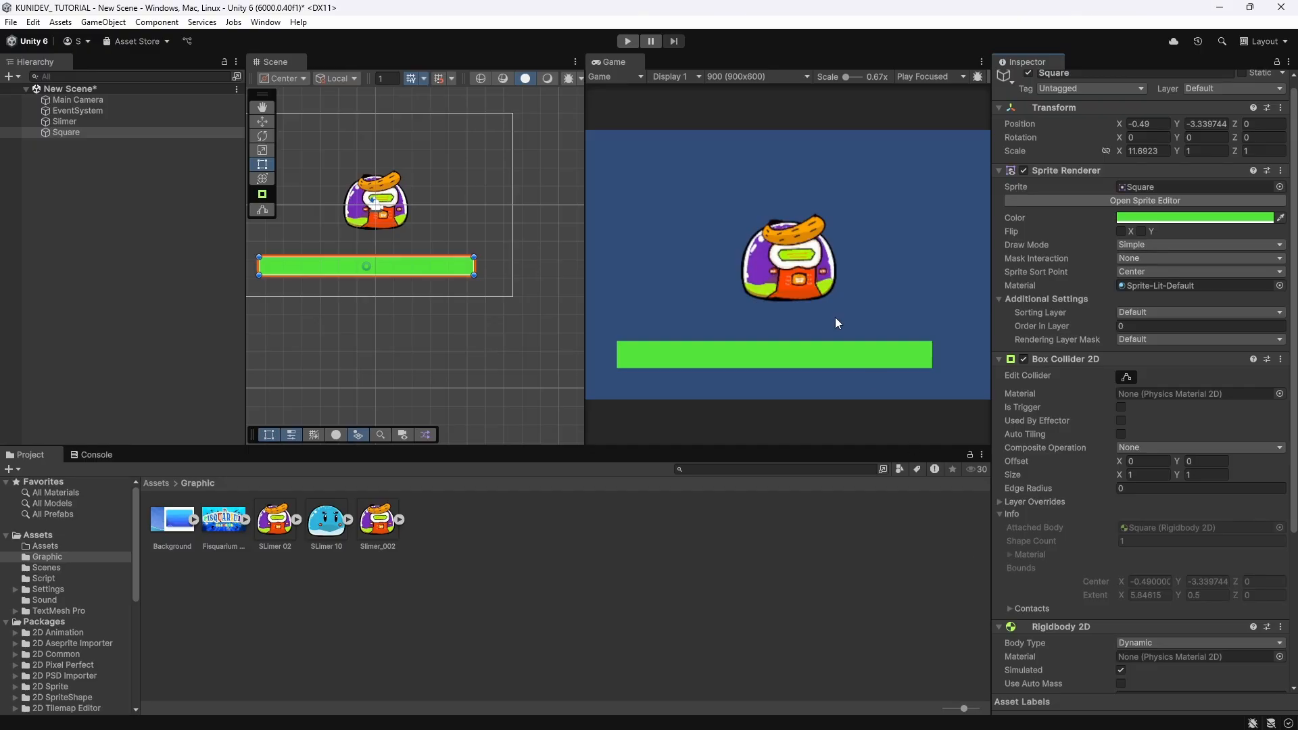
Play-test the scene with the platform's Rigidbody 2D, review that component's settings, and stop the test
{"action": "left_click", "coordinate": [628, 42]}
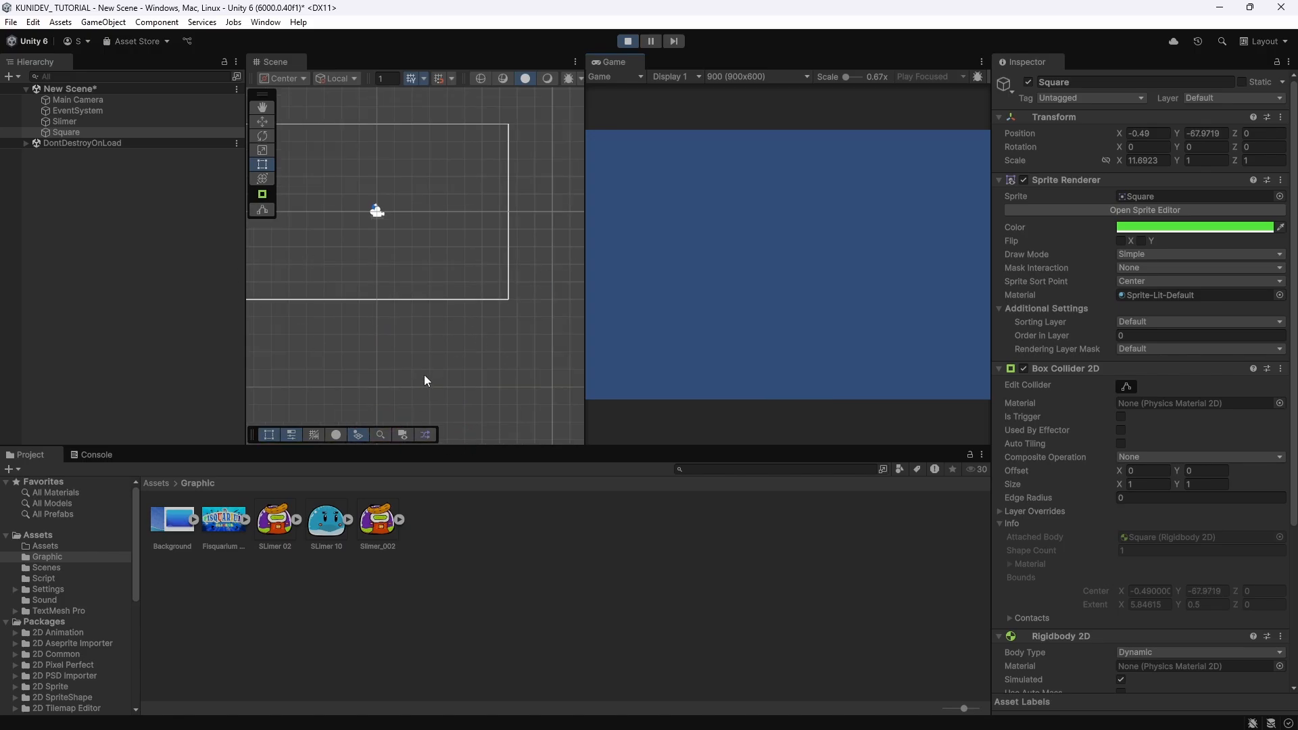
{"action": "scroll", "coordinate": [1069, 413], "scroll_direction": "down", "scroll_amount": 3}
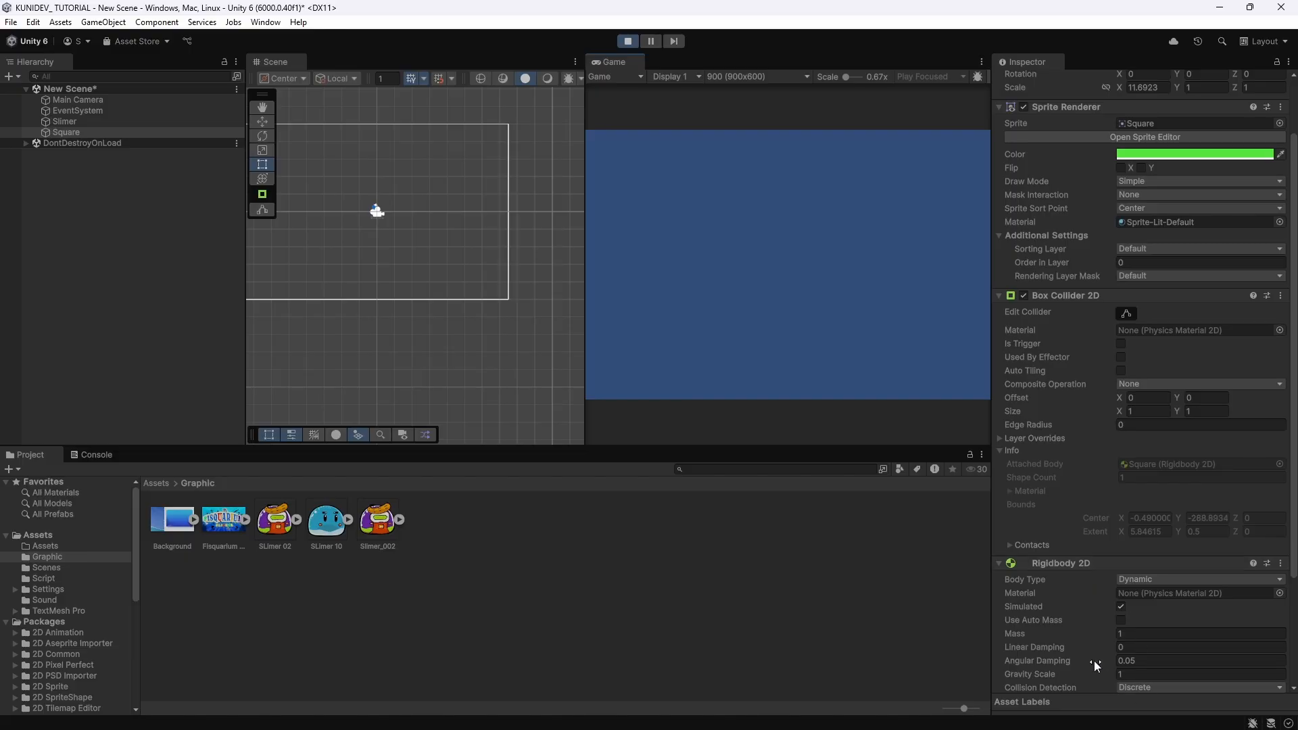
{"action": "left_click", "coordinate": [627, 42]}
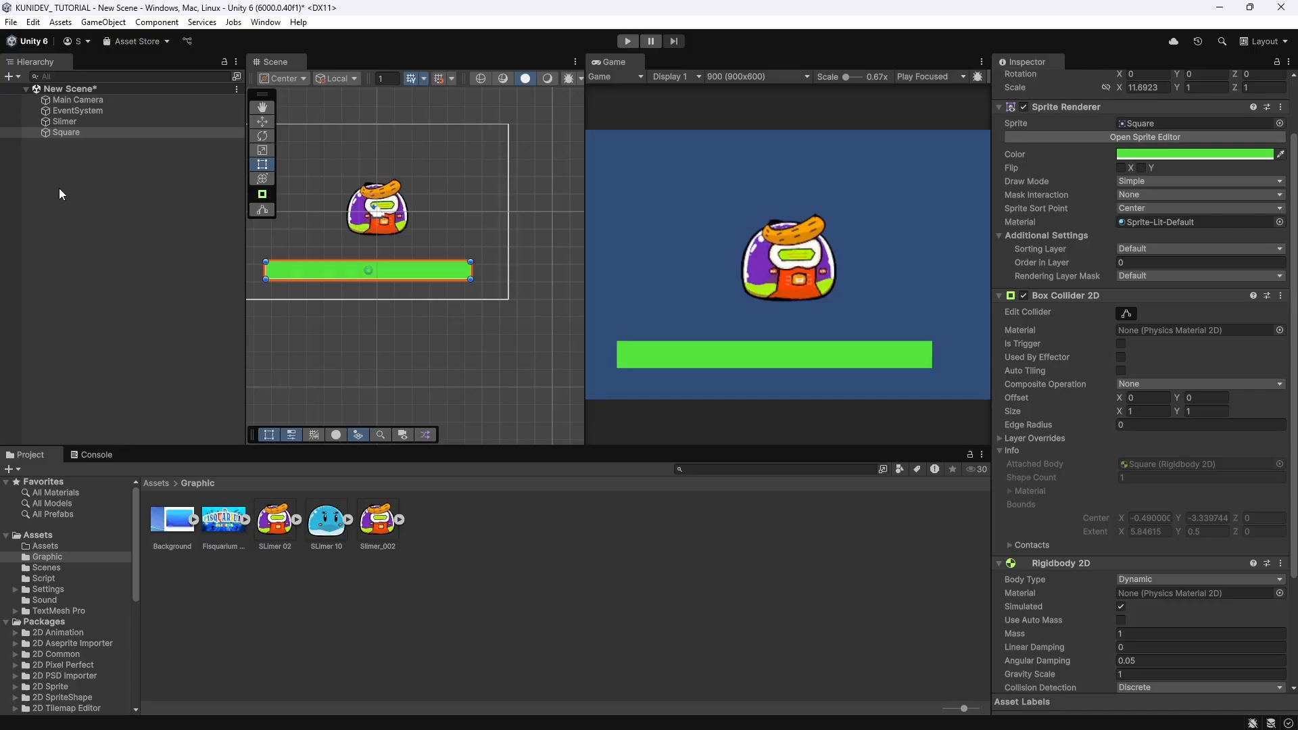
Set the body type of Slimer's Rigidbody 2D to Kinematic
{"action": "left_click", "coordinate": [101, 123]}
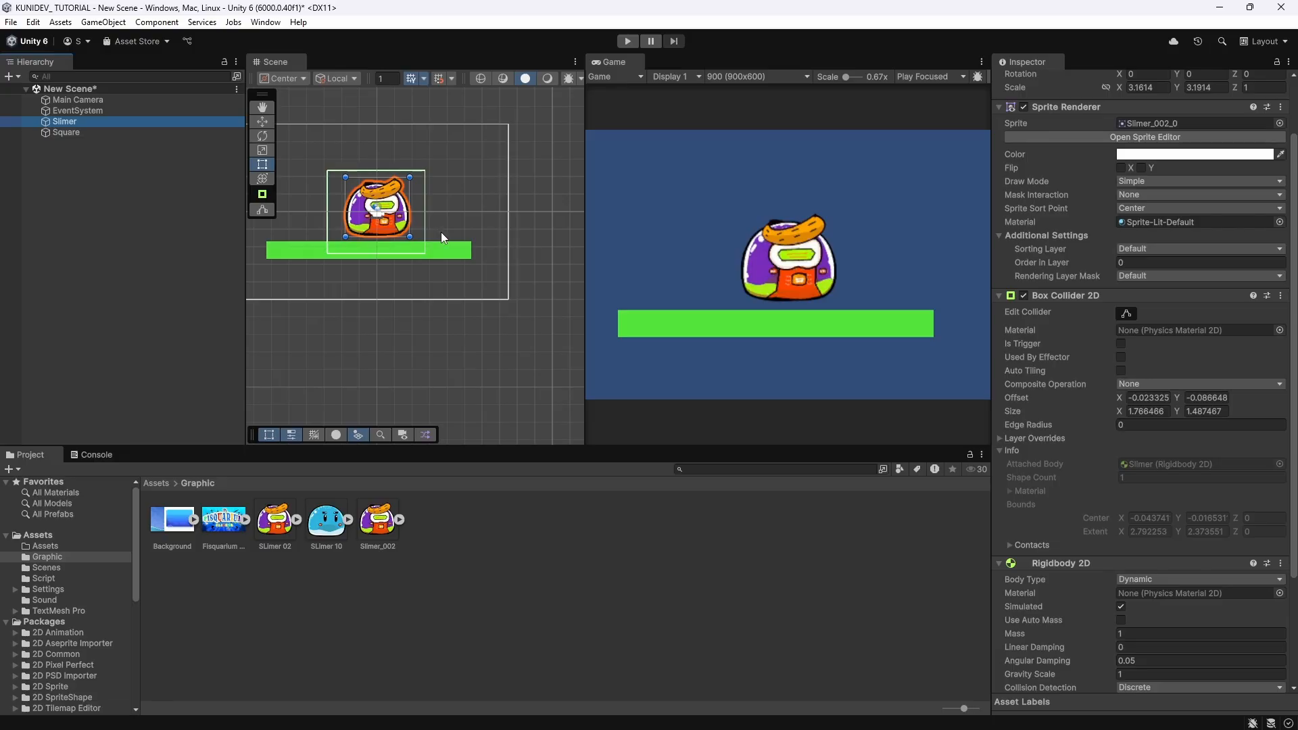
{"action": "scroll", "coordinate": [441, 233], "scroll_direction": "down", "scroll_amount": 1}
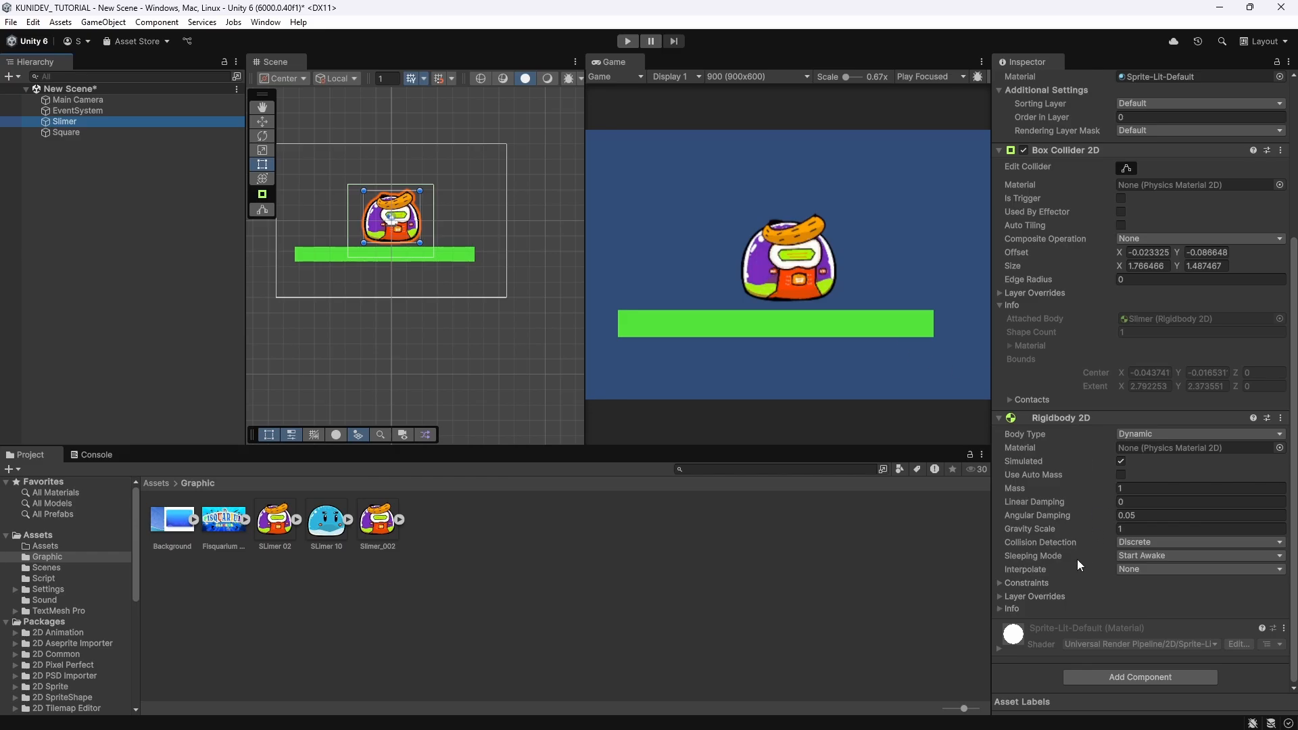
{"action": "left_click", "coordinate": [1147, 434]}
{"action": "left_click", "coordinate": [1158, 463]}
{"action": "left_click", "coordinate": [1149, 490]}
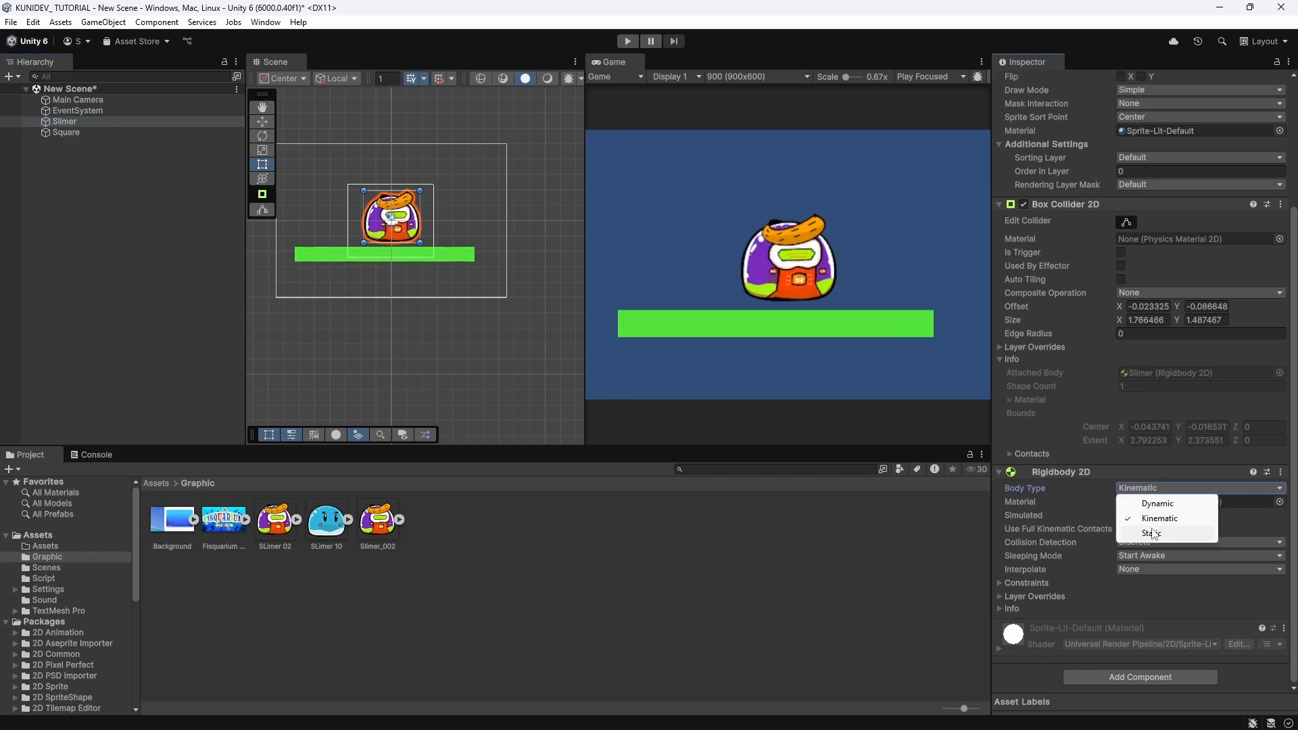
{"action": "left_click", "coordinate": [1153, 521]}
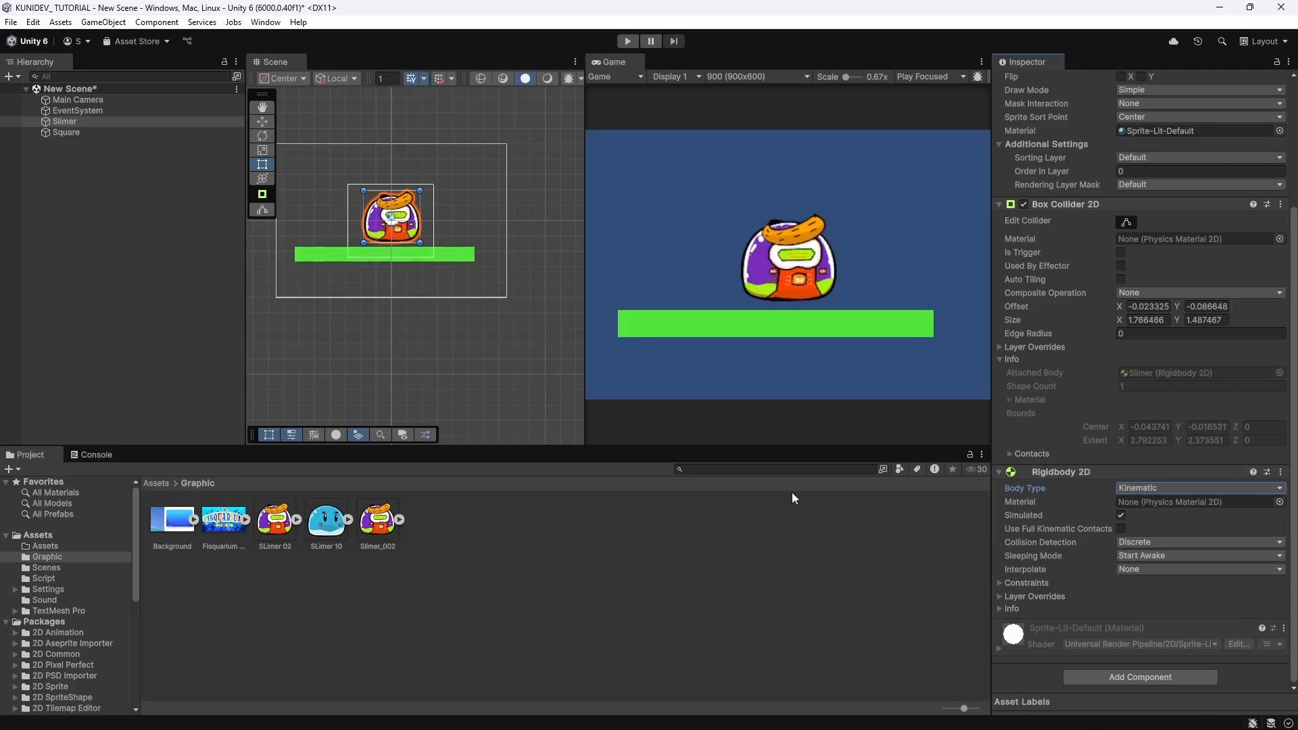
Select the green Square platform to show its Rigidbody 2D settings
{"action": "left_click", "coordinate": [87, 134]}
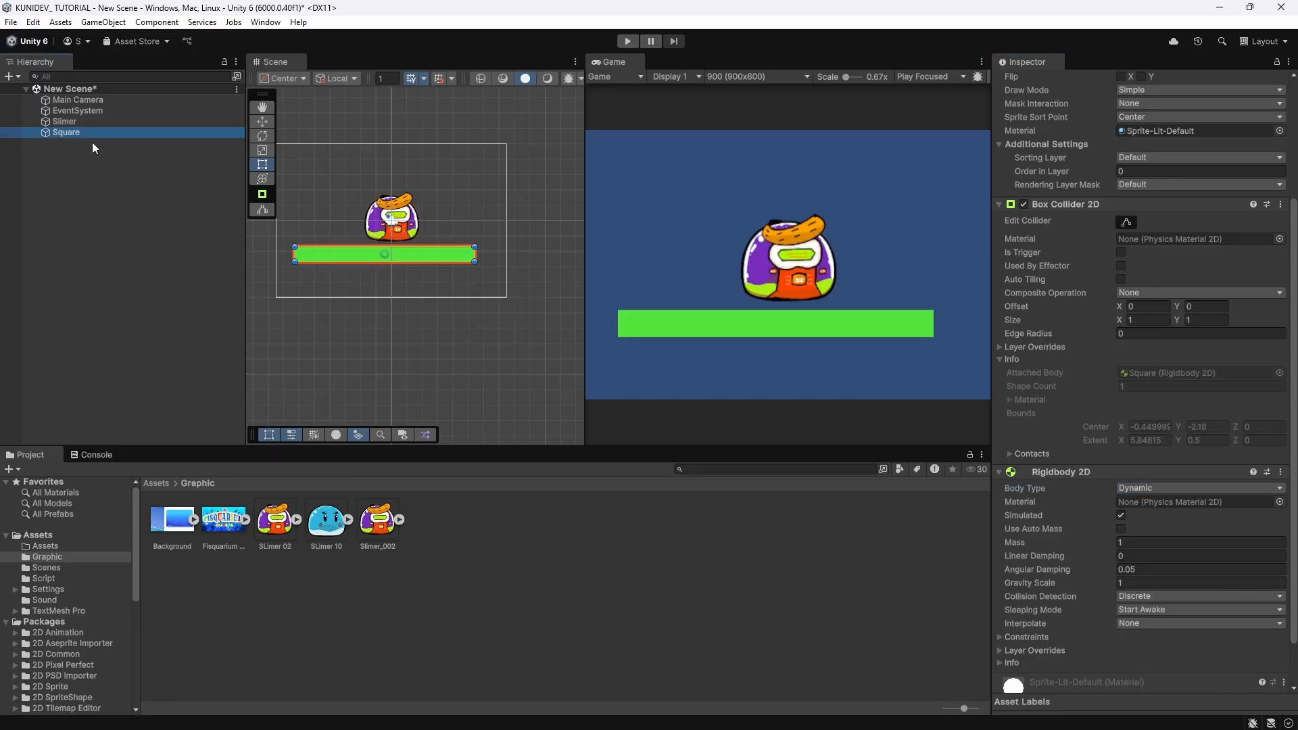